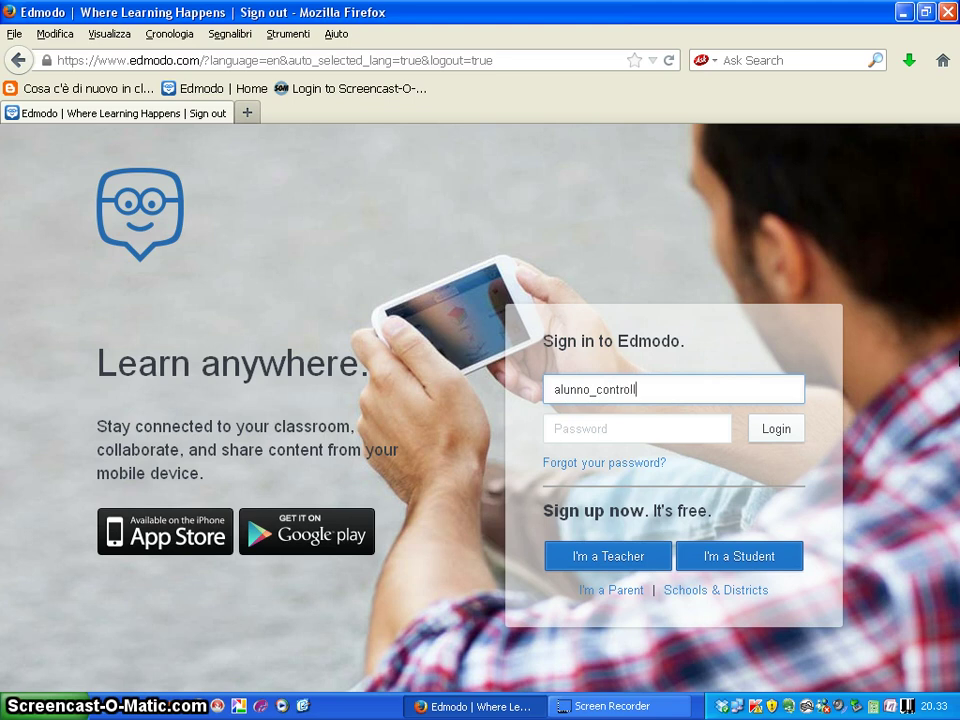
Complete the student username, enter the account password, and sign in to Edmodo.
text(o)
key(Tab)
text(•••)
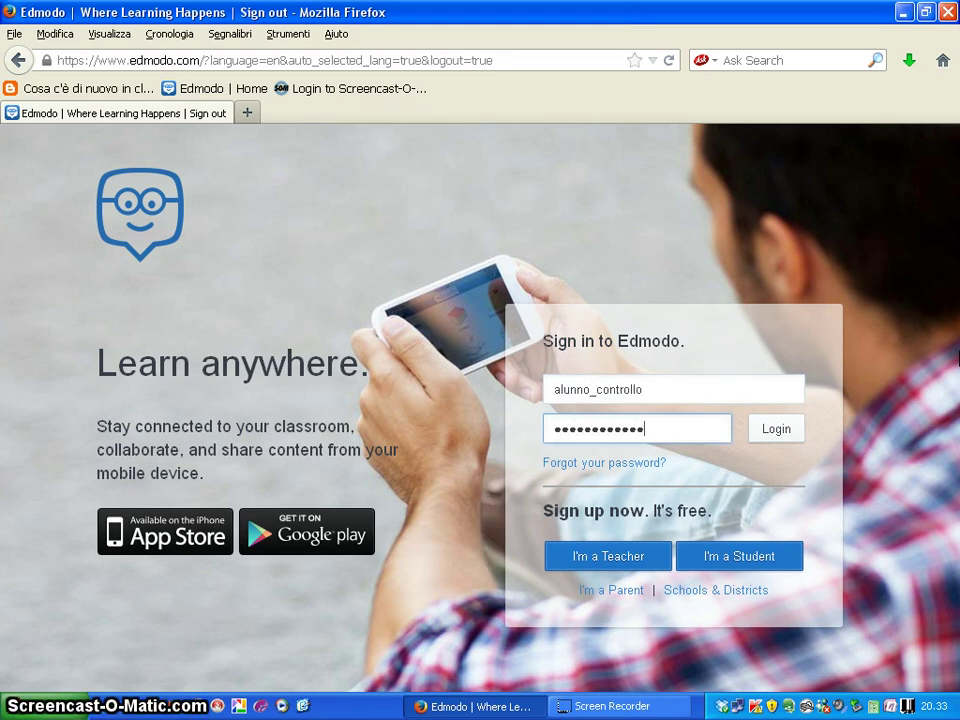
click(776, 430)
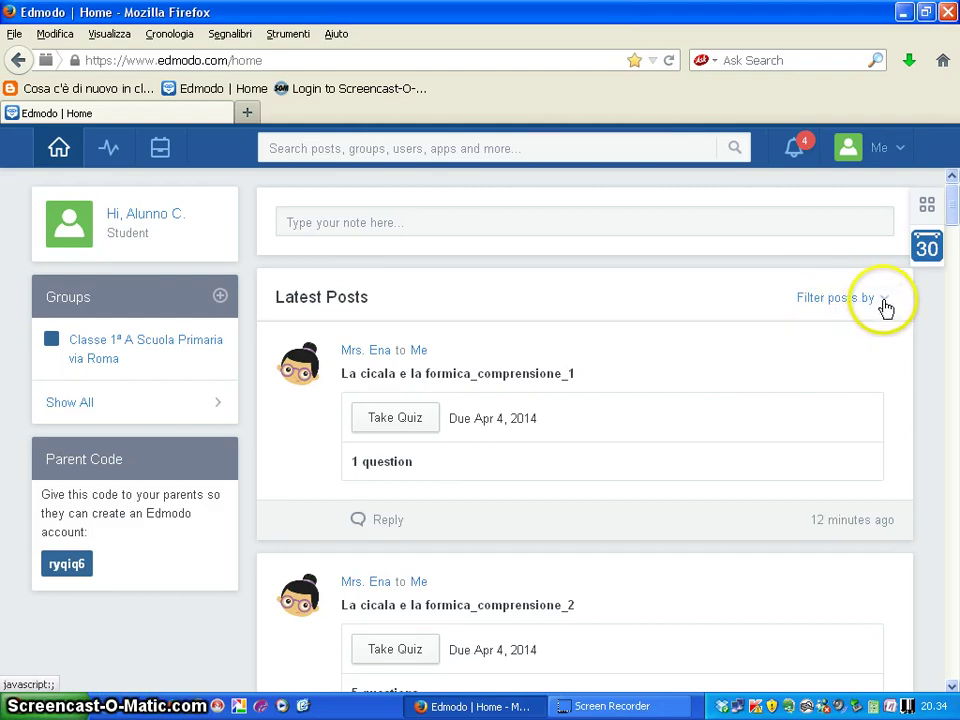
Filter the latest posts by Assignments and look through the assignments from the teacher.
click(884, 302)
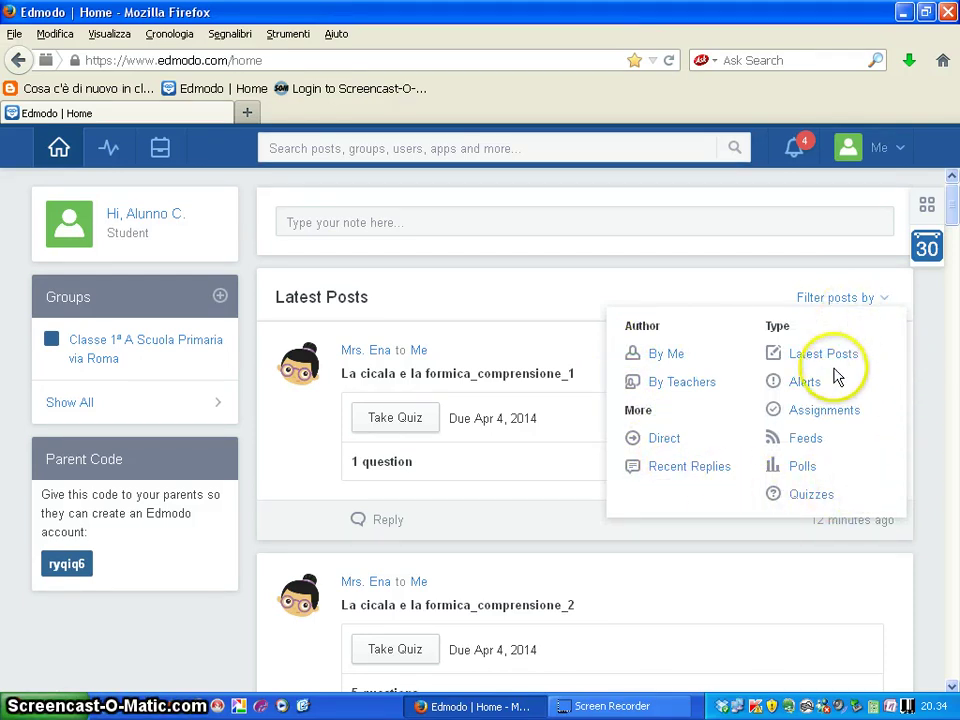
click(815, 420)
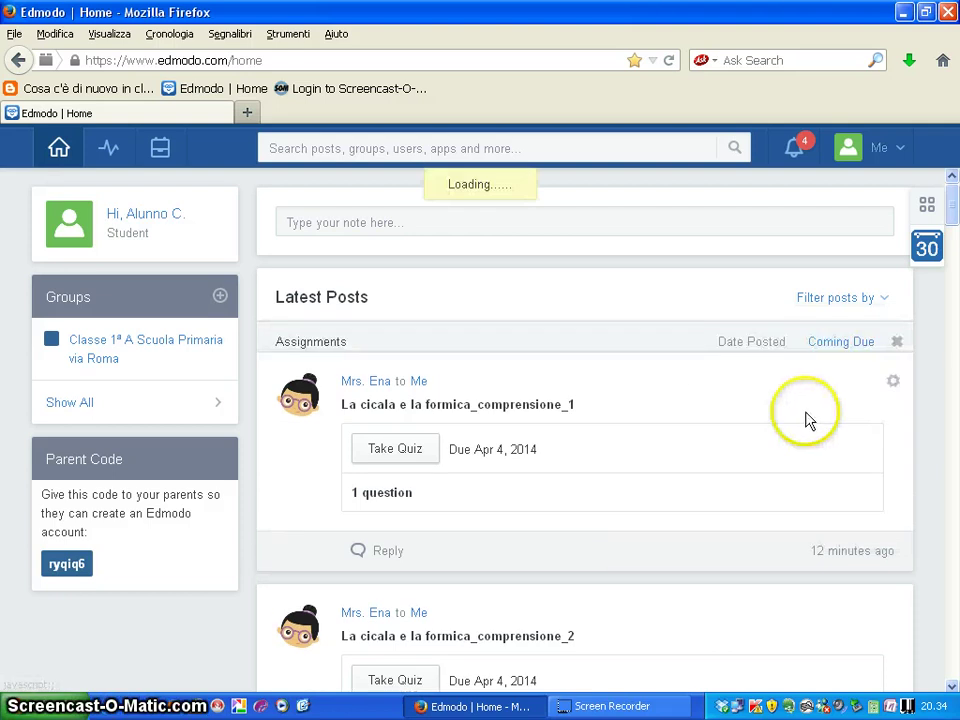
scroll(664, 403, down, 2)
scroll(664, 403, down, 6)
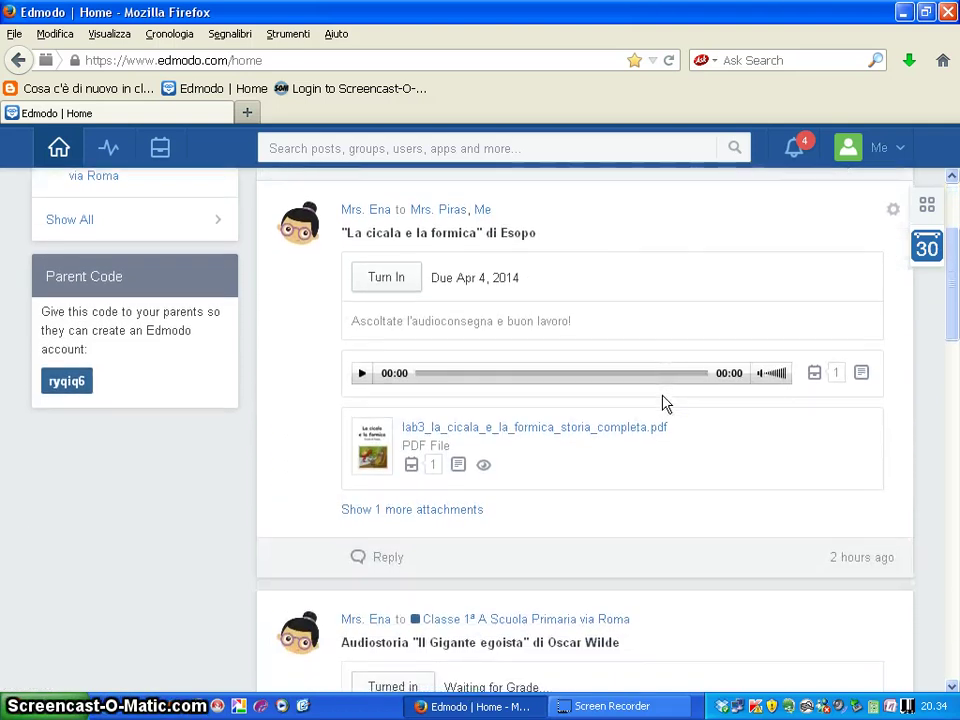
scroll(664, 403, down, 3)
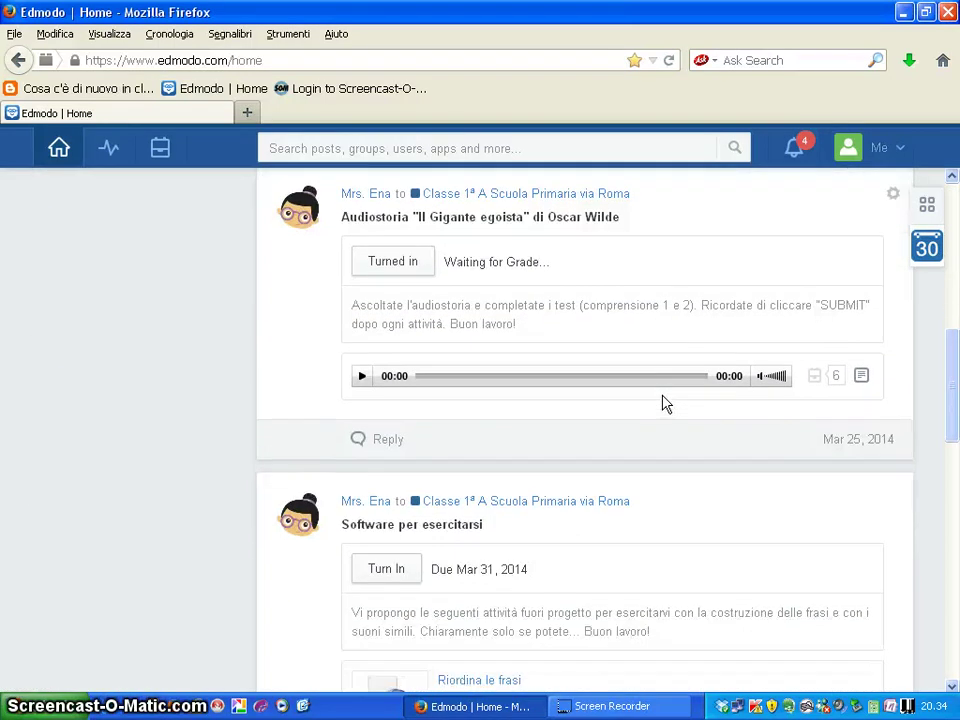
scroll(664, 403, up, 7)
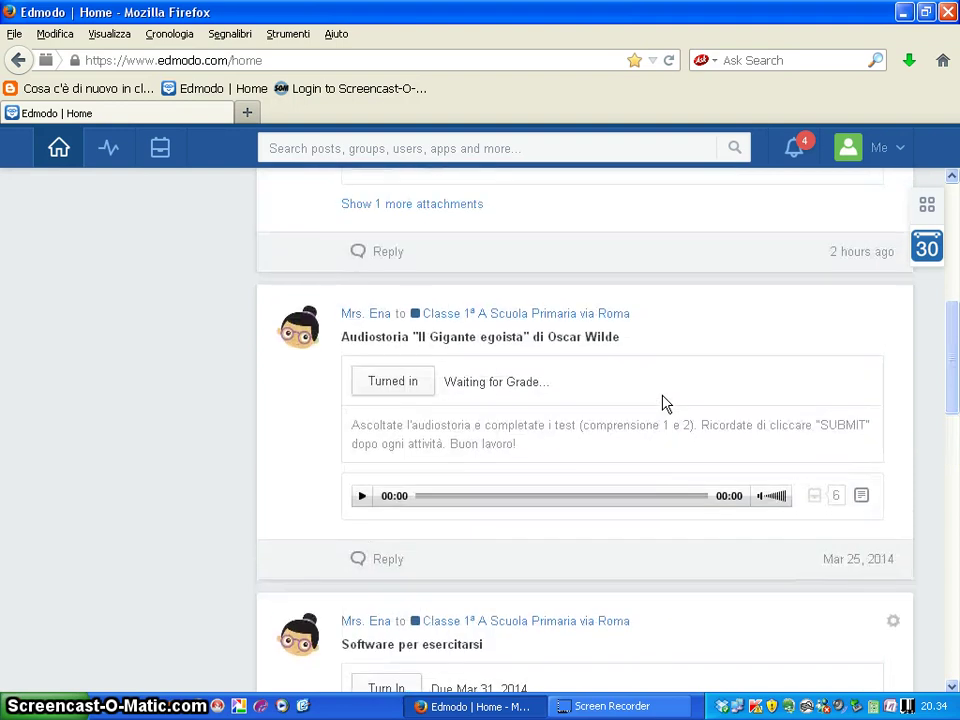
scroll(664, 401, up, 4)
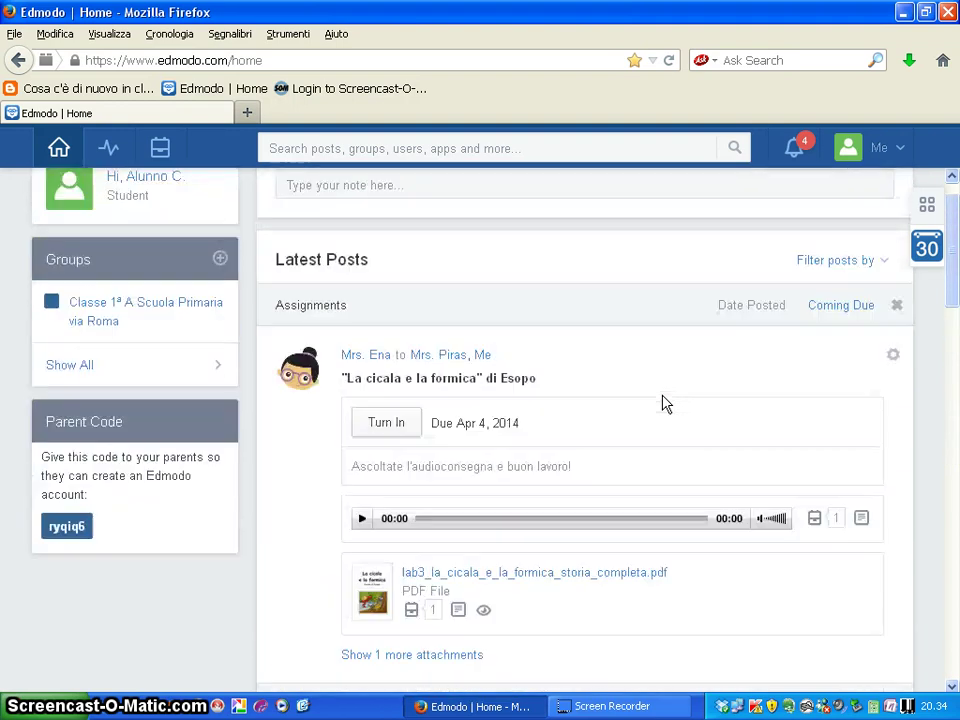
click(825, 340)
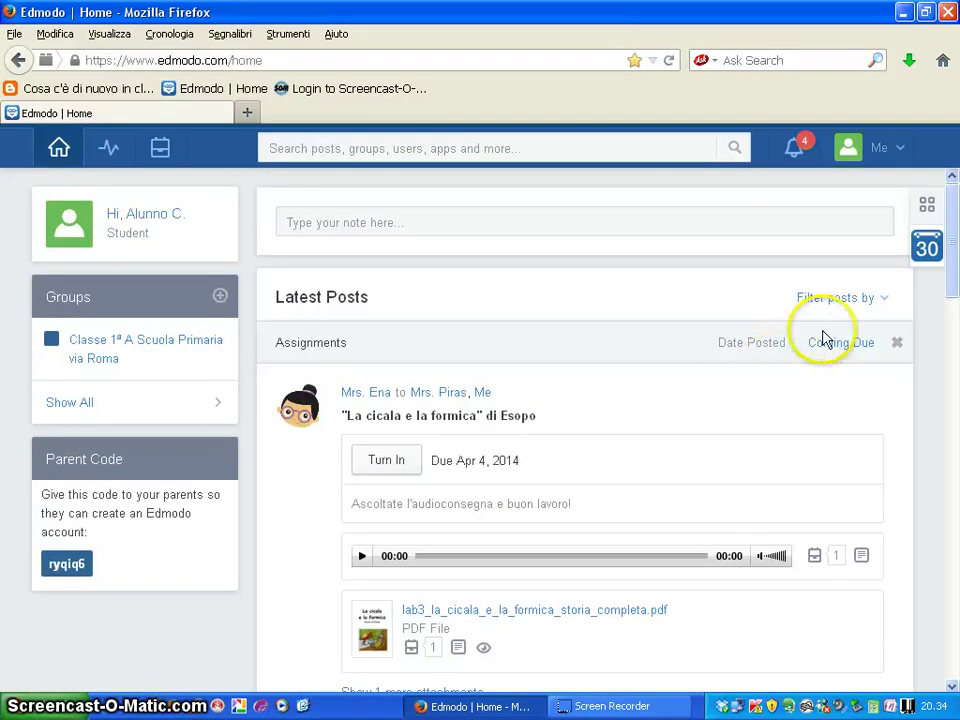
Filter the latest posts by Quizzes and look through the quizzes assigned to the student.
click(887, 300)
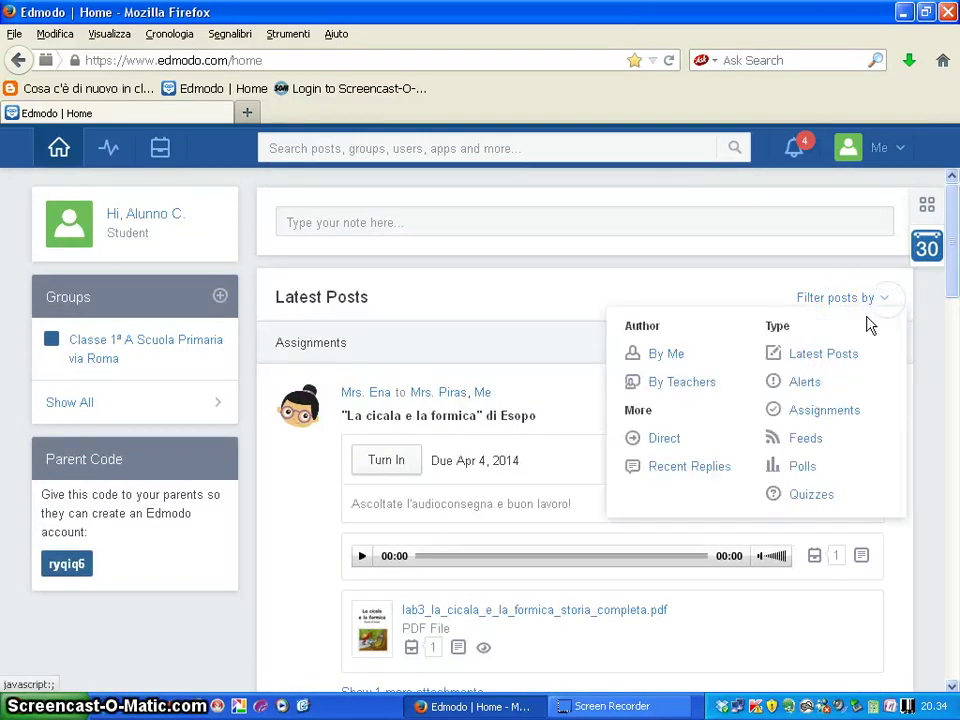
click(794, 497)
scroll(660, 377, down, 1)
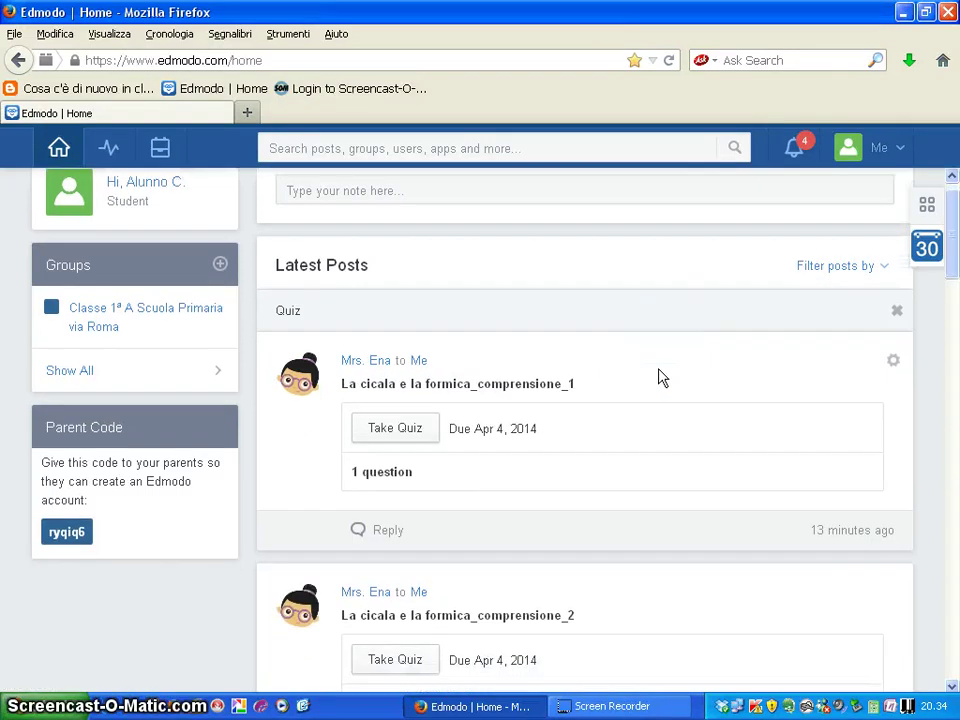
scroll(660, 377, down, 5)
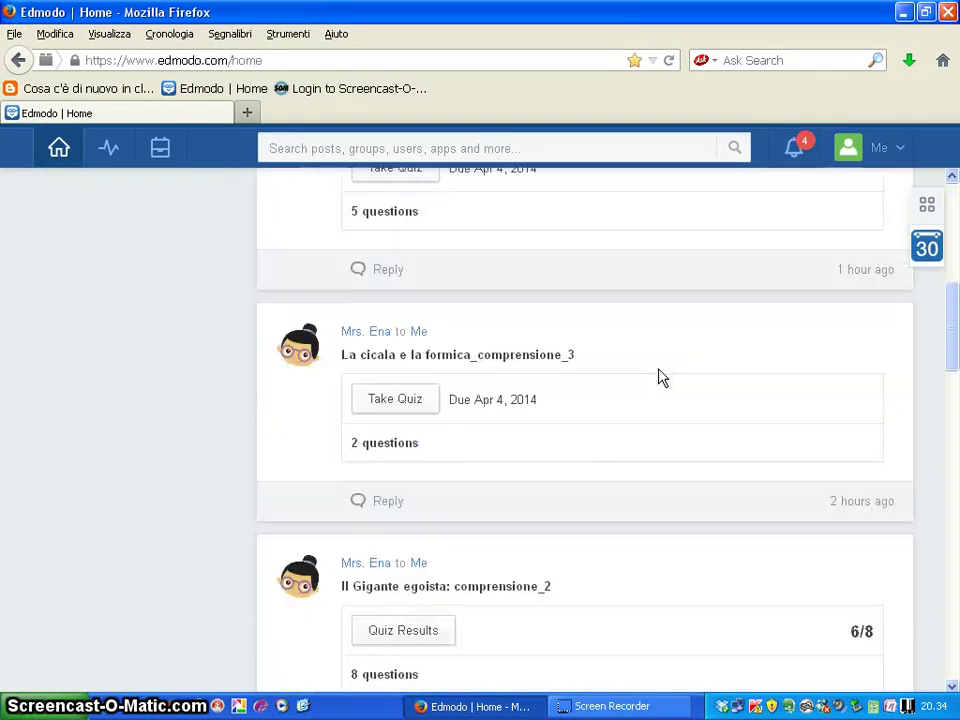
scroll(660, 377, down, 3)
scroll(660, 377, up, 2)
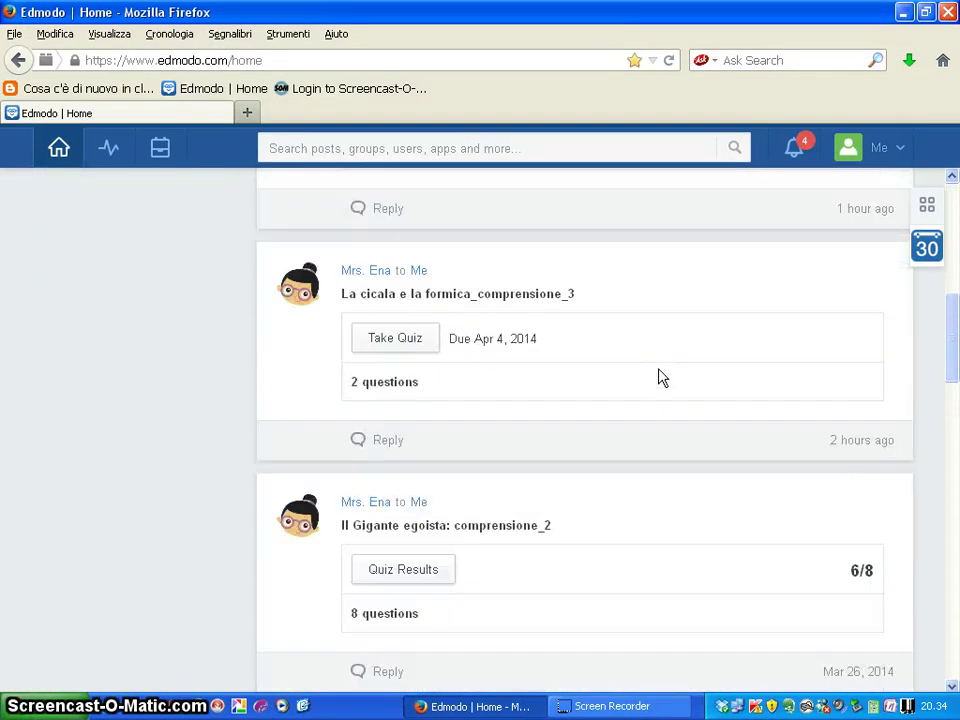
scroll(660, 377, up, 6)
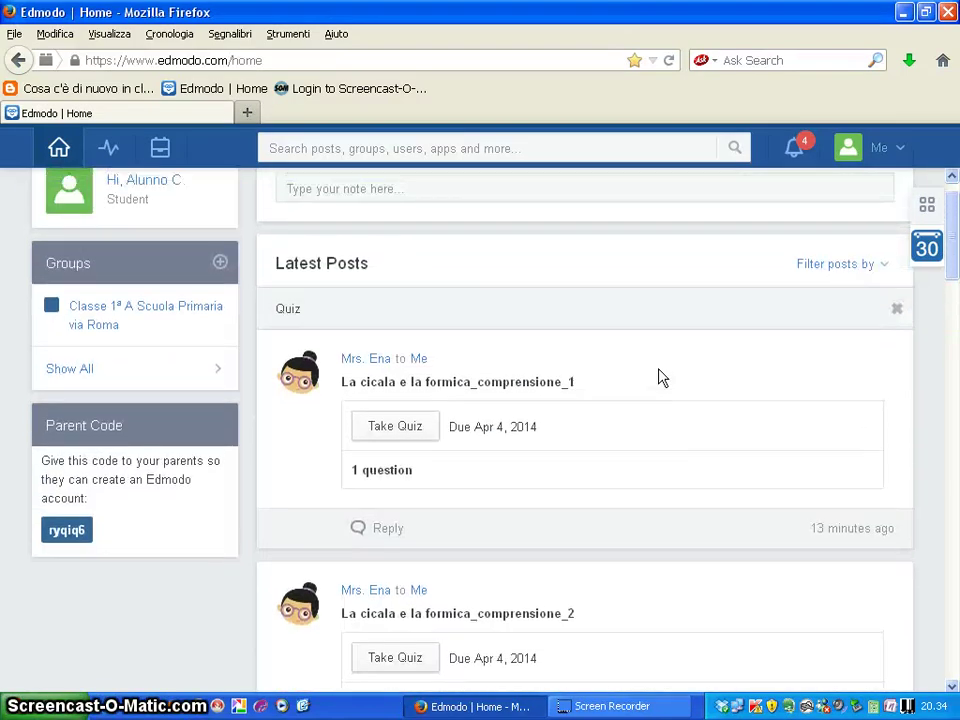
scroll(660, 377, up, 1)
Filter the latest posts by Polls and look through the class polls and their answer options.
click(884, 298)
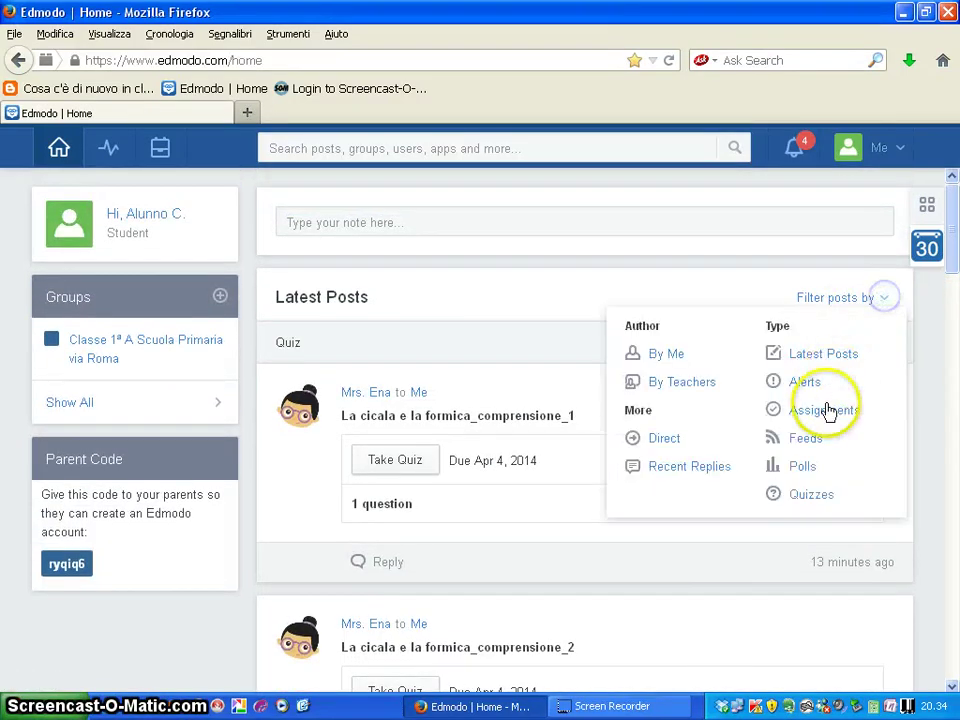
click(796, 467)
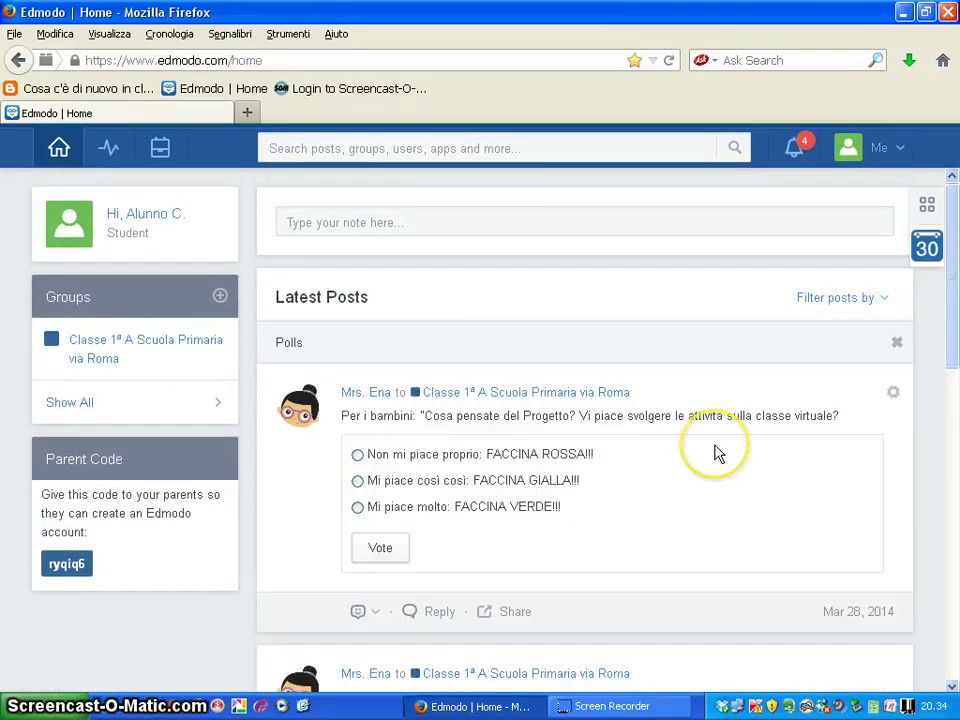
scroll(716, 453, down, 6)
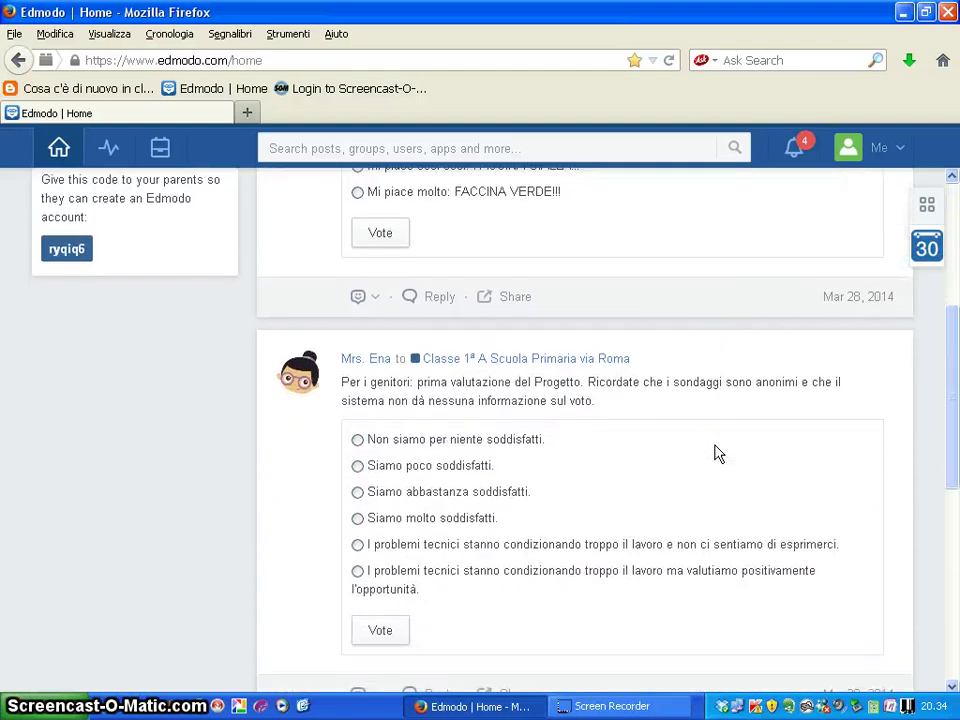
scroll(716, 453, down, 7)
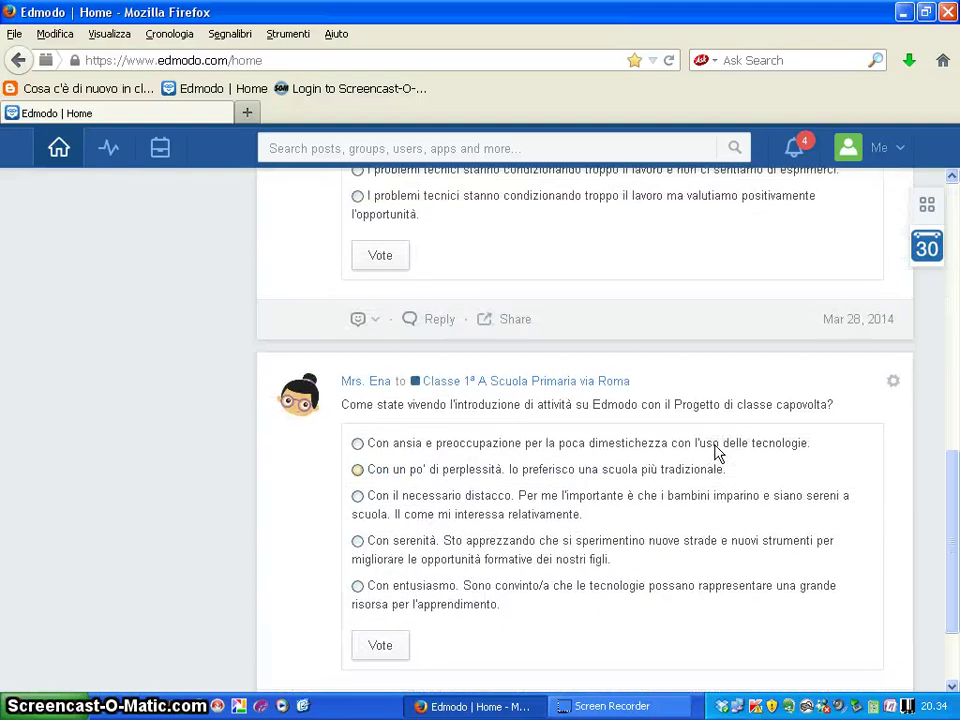
scroll(716, 453, up, 6)
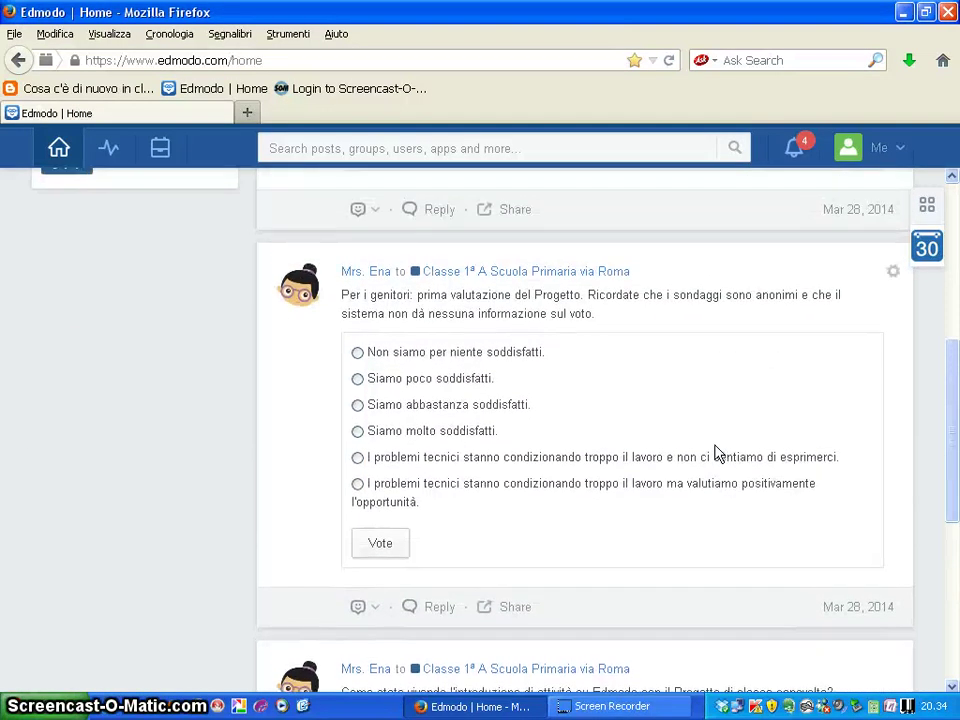
scroll(716, 453, up, 8)
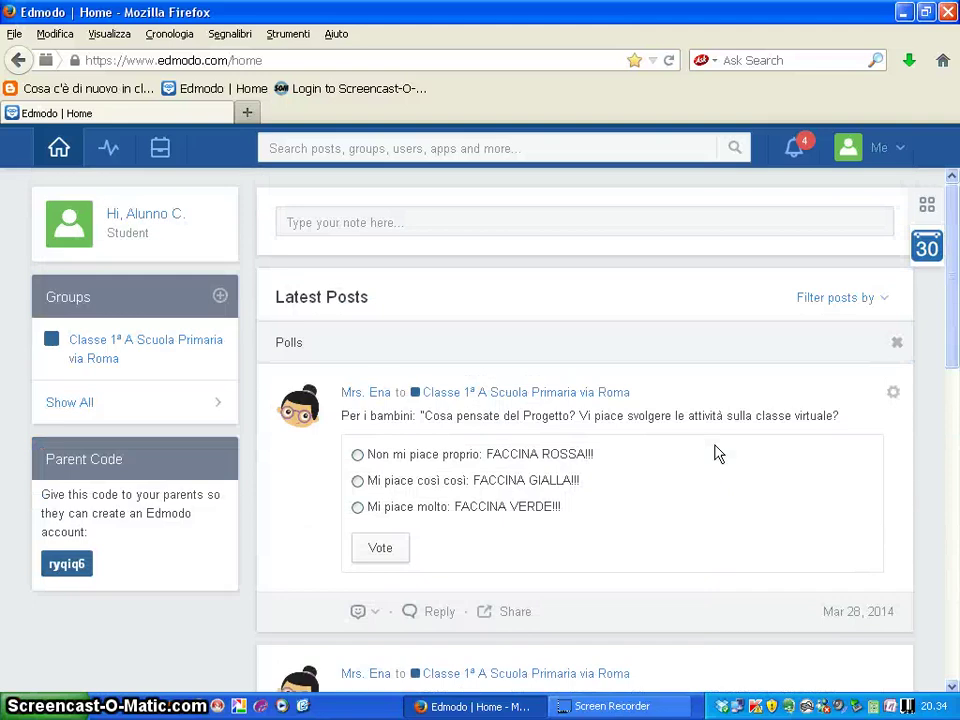
click(836, 398)
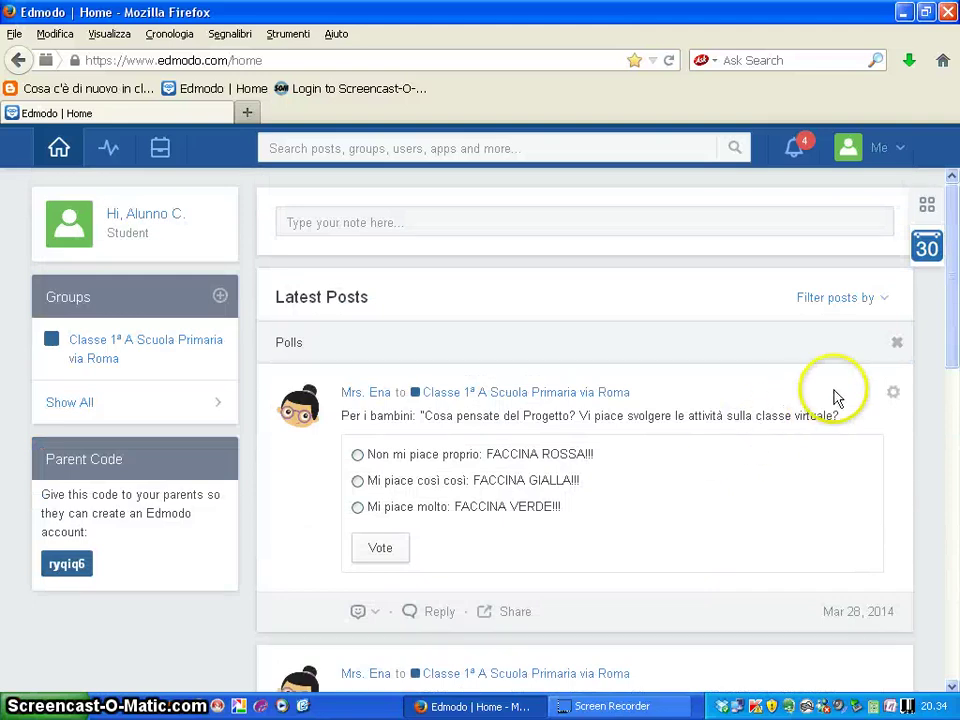
Review the available post filters, then remove the Polls filter from the latest posts.
click(885, 298)
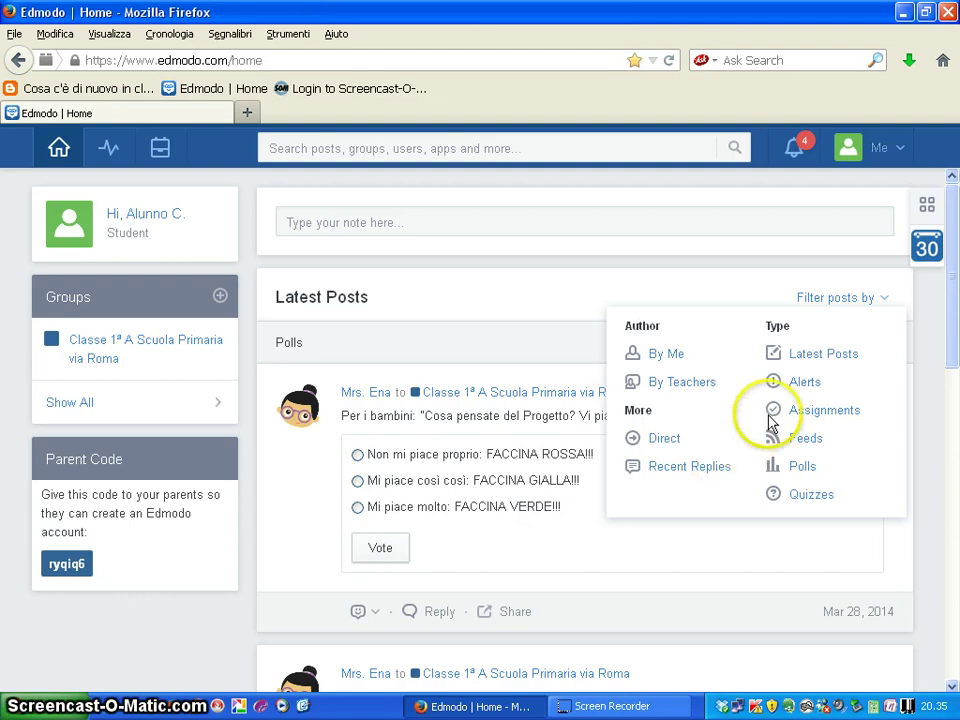
click(838, 306)
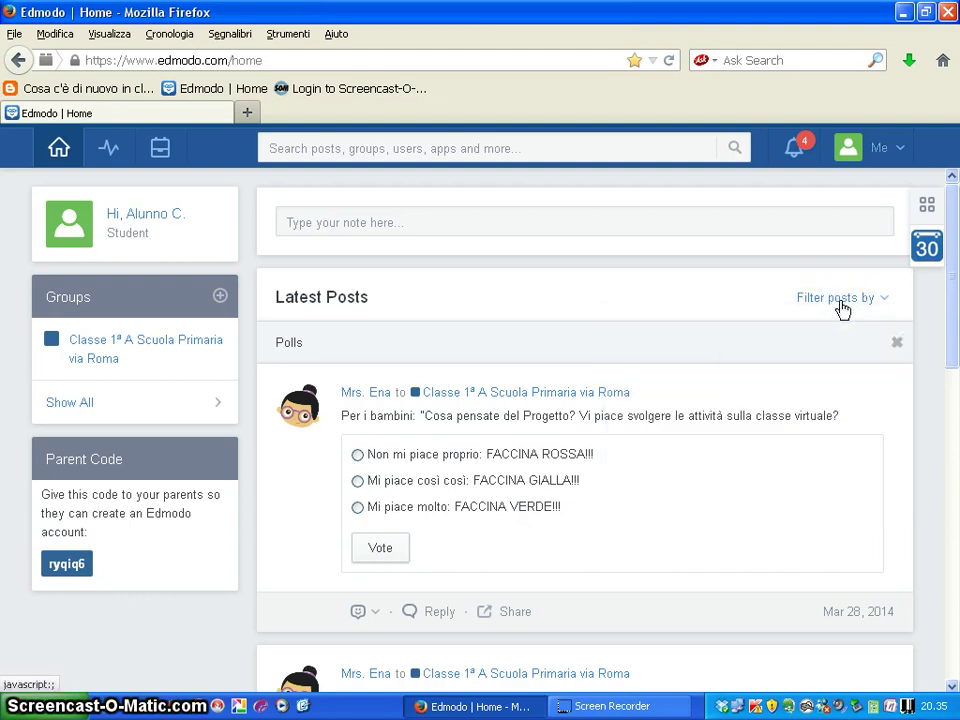
click(898, 344)
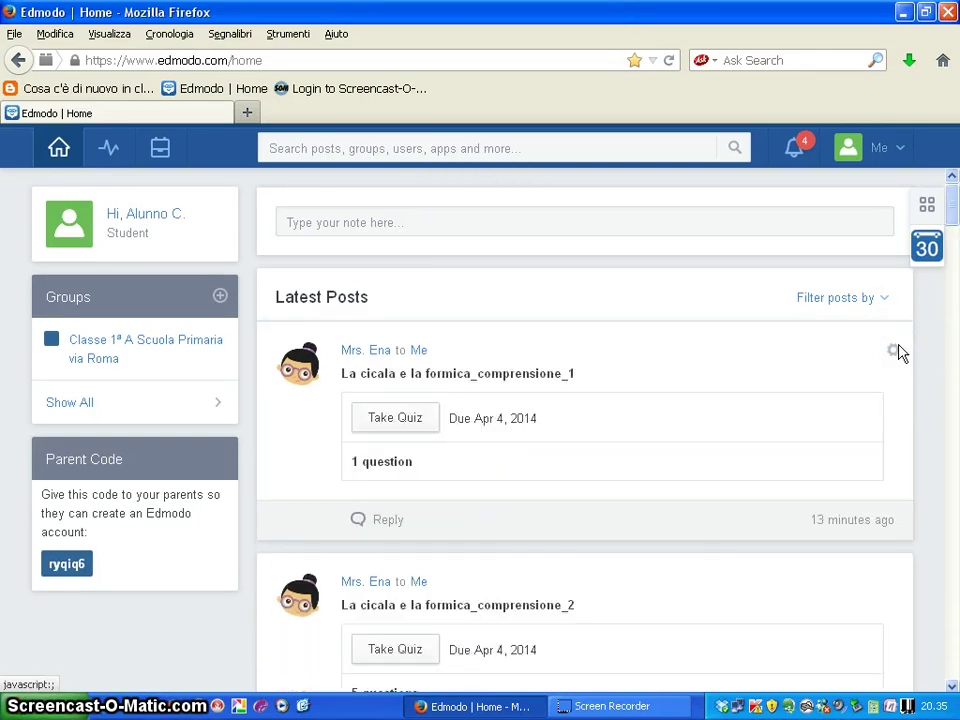
Open the planner in week view, go back to March 25 - March 29, and examine the scheduled quizzes and assignments.
click(927, 250)
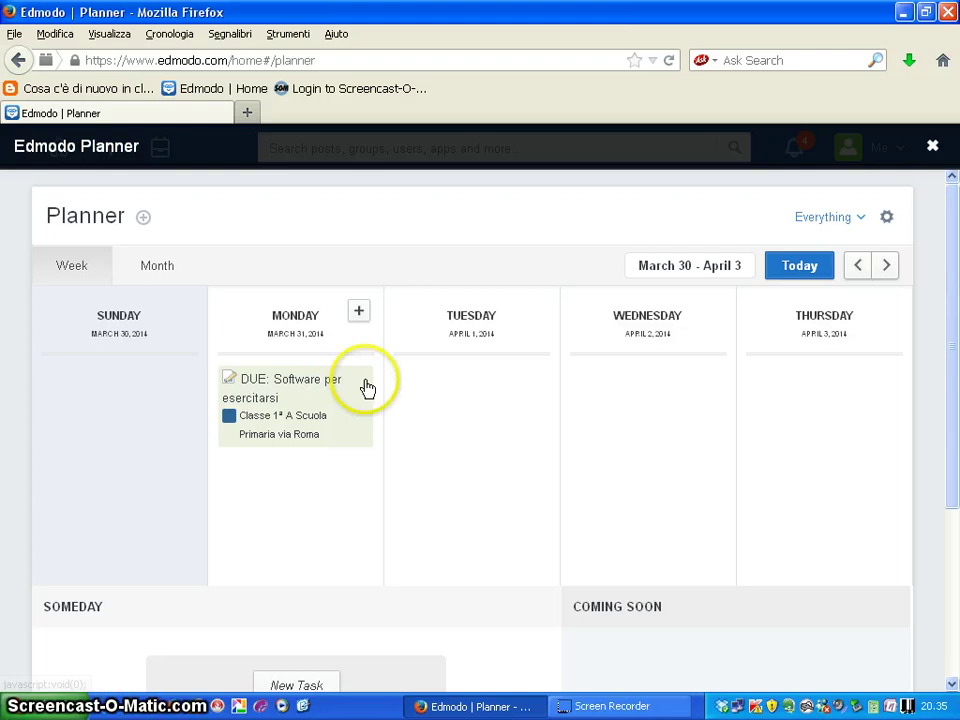
click(860, 268)
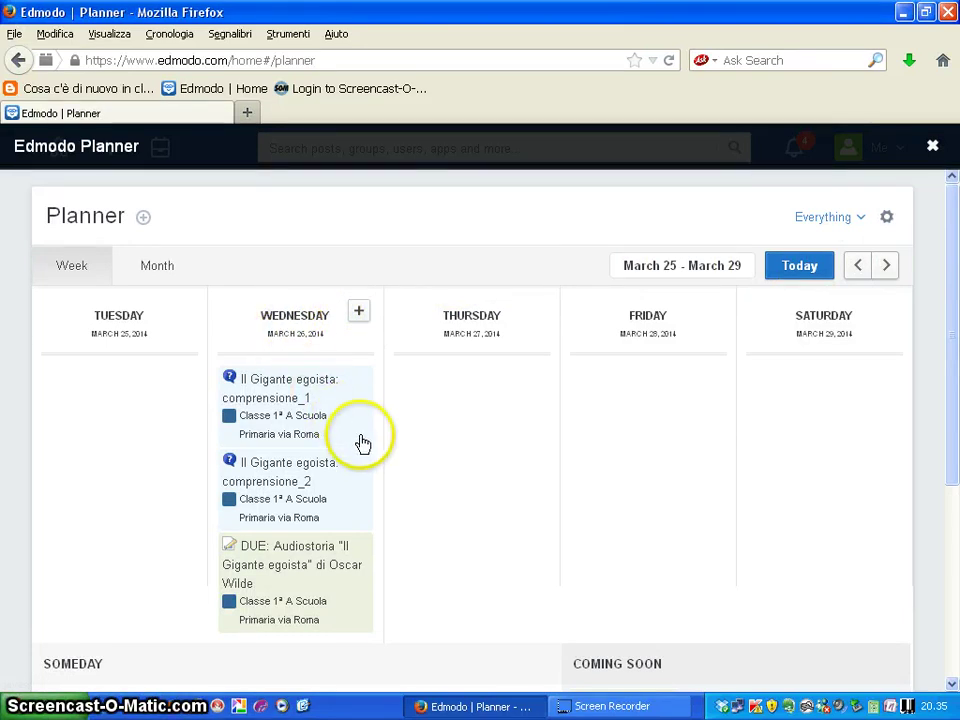
scroll(355, 430, down, 2)
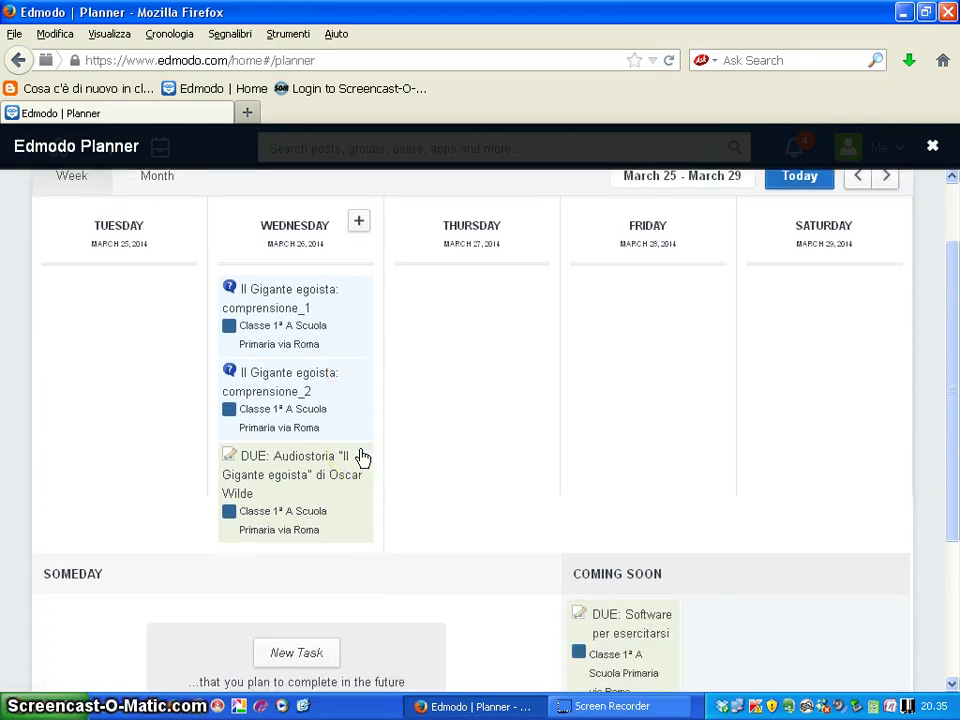
scroll(362, 457, down, 2)
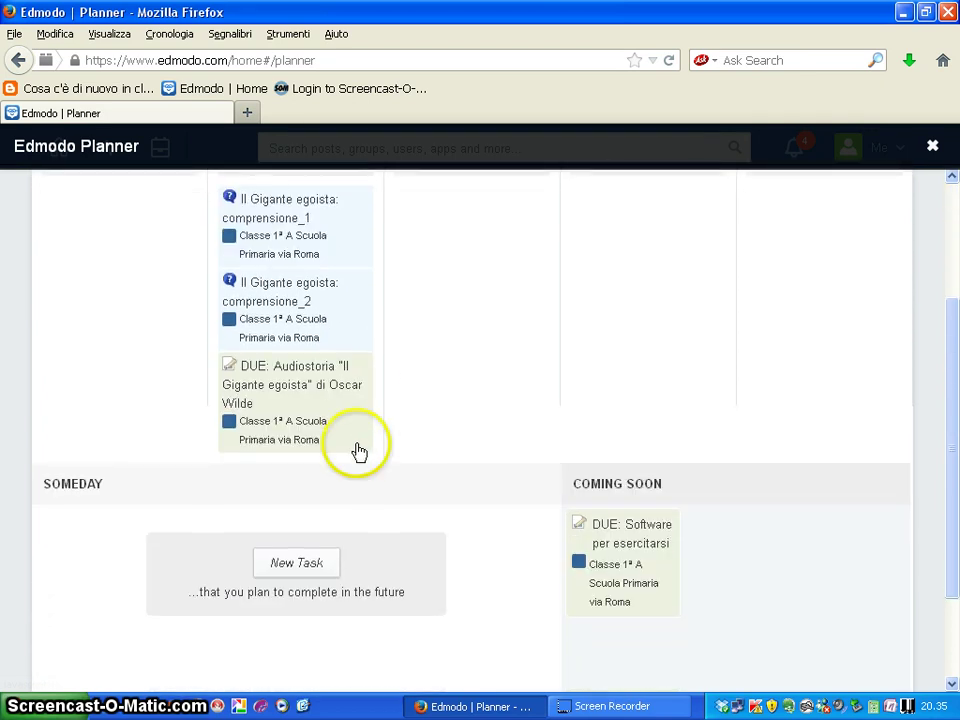
scroll(336, 424, up, 2)
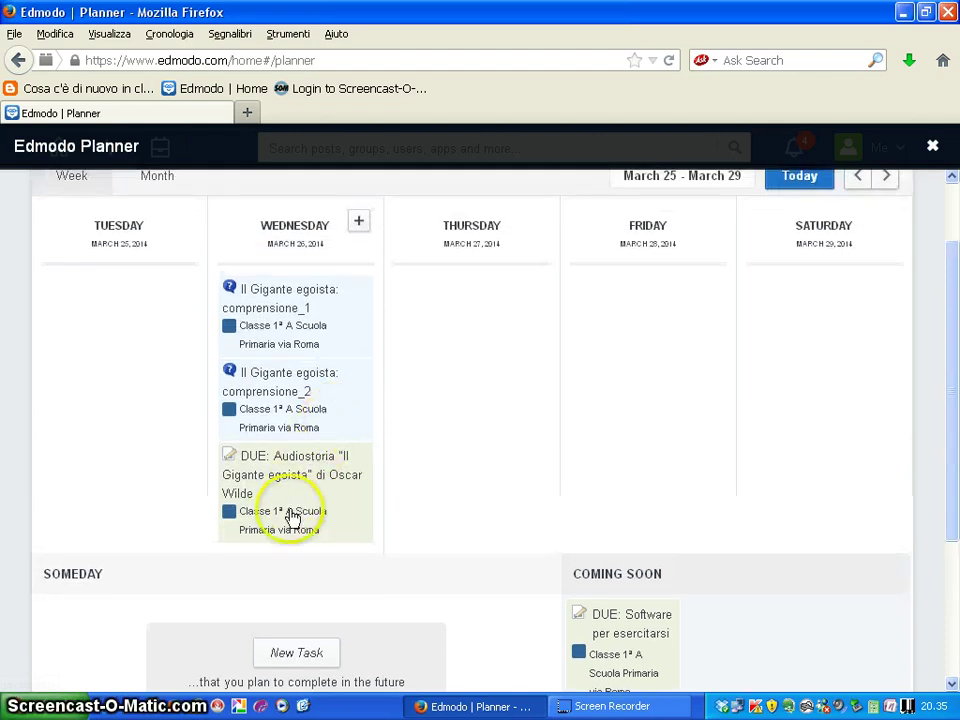
Open the Audiostoria "Il Gigante egoista" assignment from the planner, play its audio, and close its details.
click(283, 485)
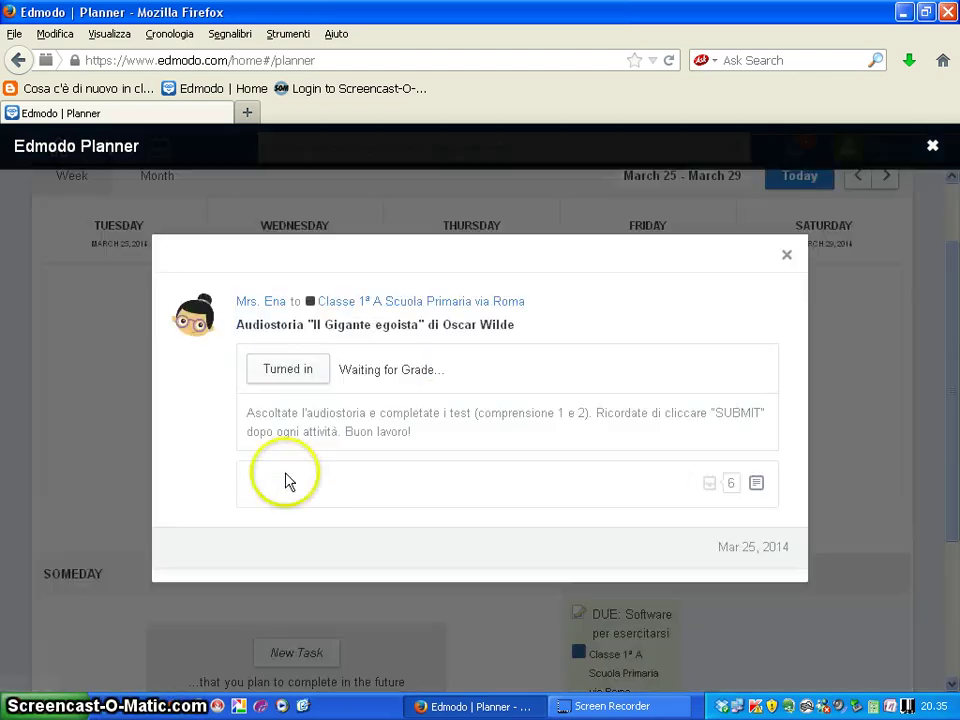
click(257, 485)
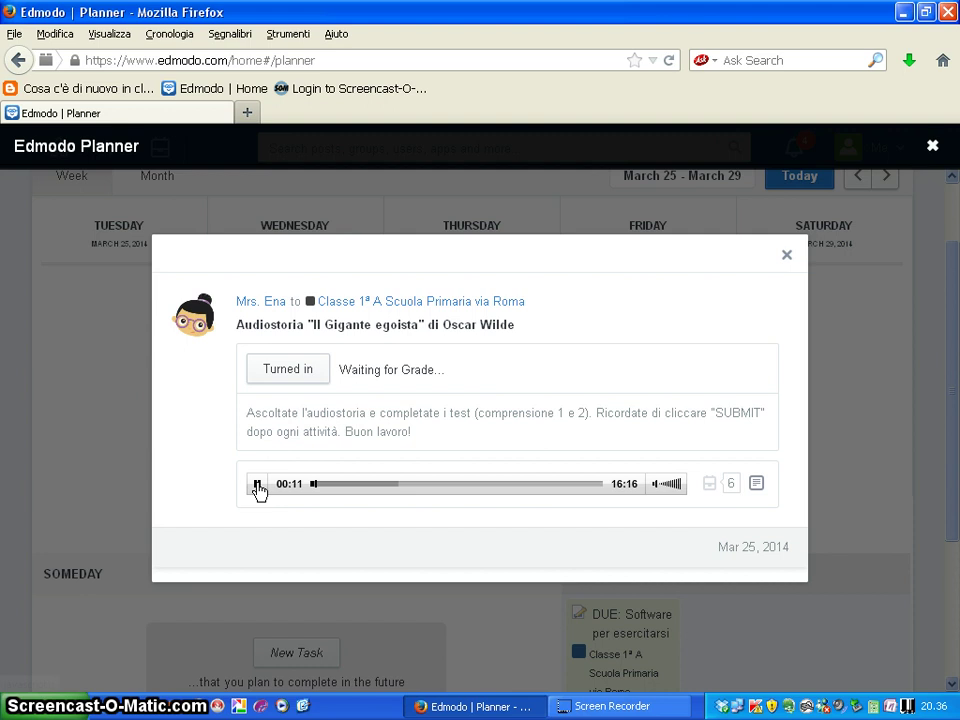
click(790, 259)
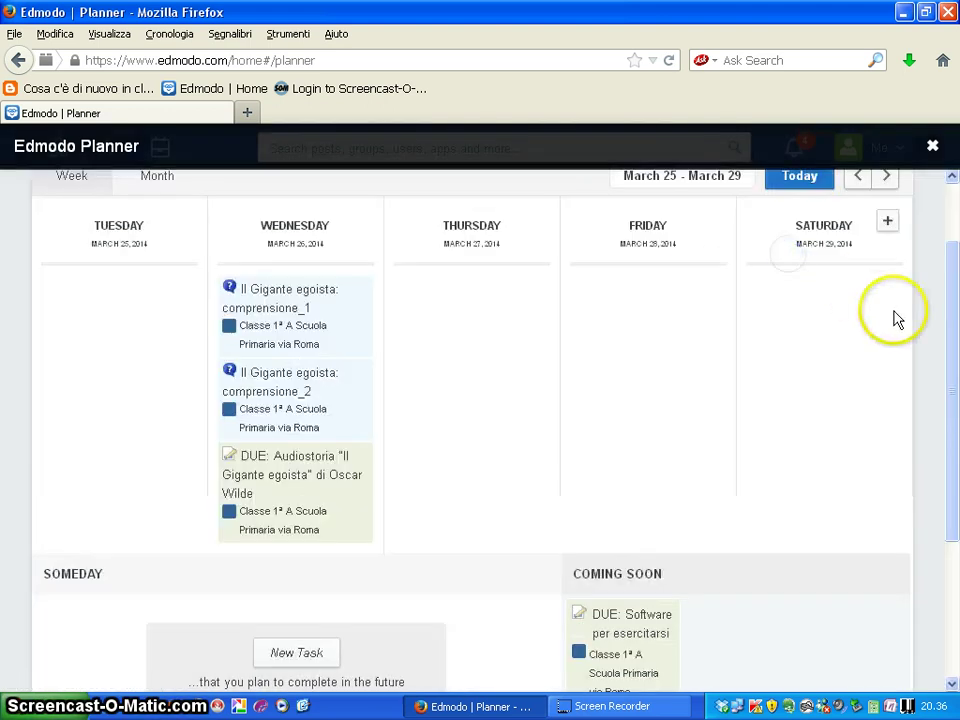
Close the planner and open the student's progress page for Classe 1ª A Scuola Primaria via Roma.
scroll(893, 318, up, 2)
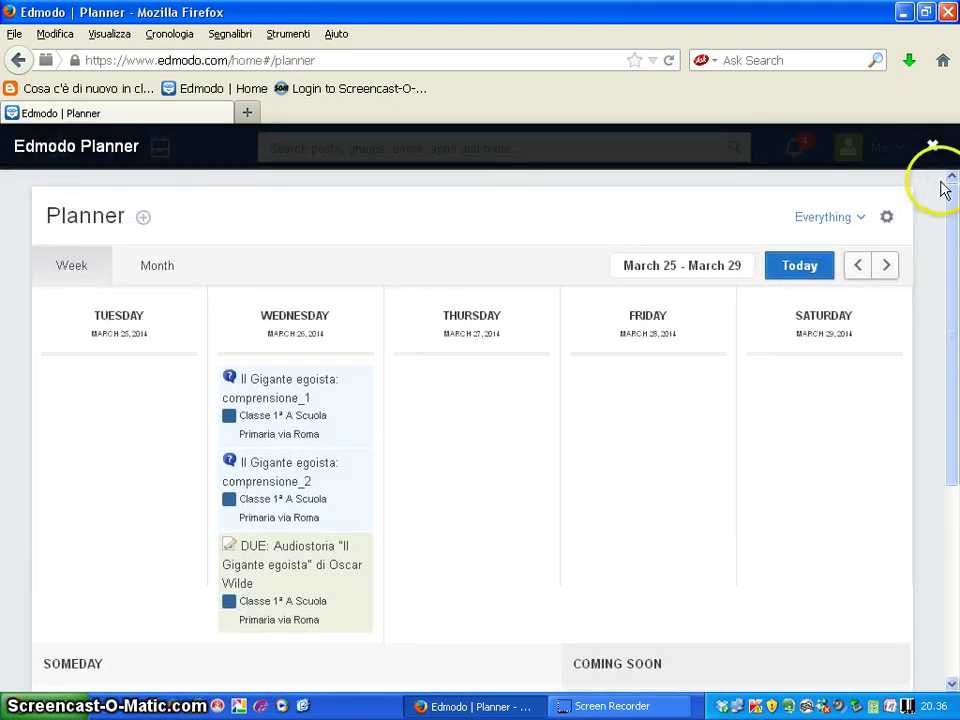
click(932, 148)
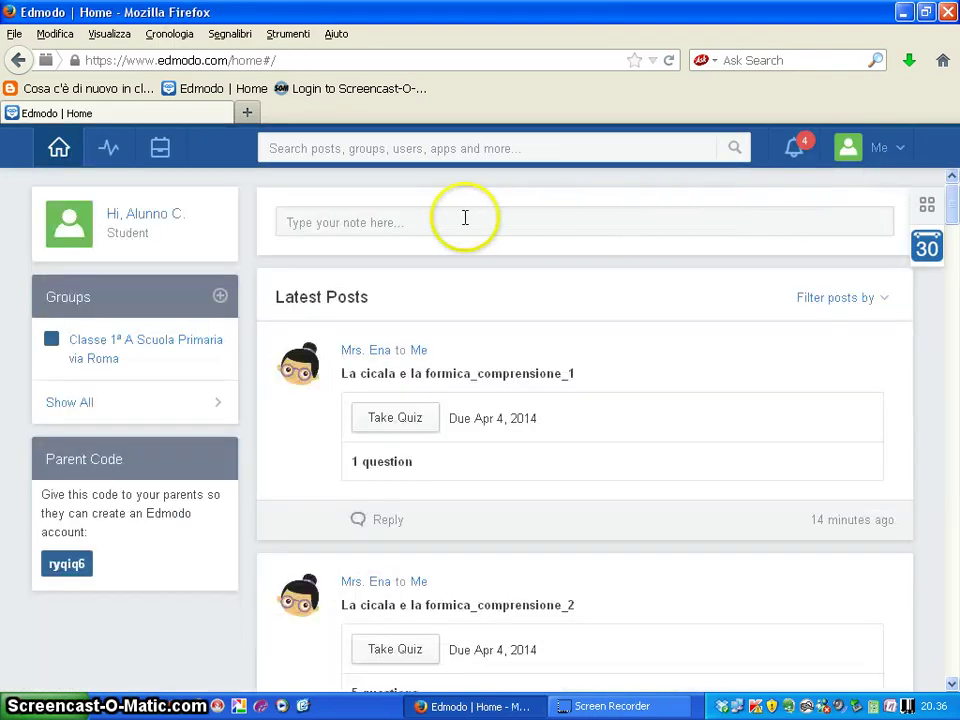
click(108, 152)
click(116, 202)
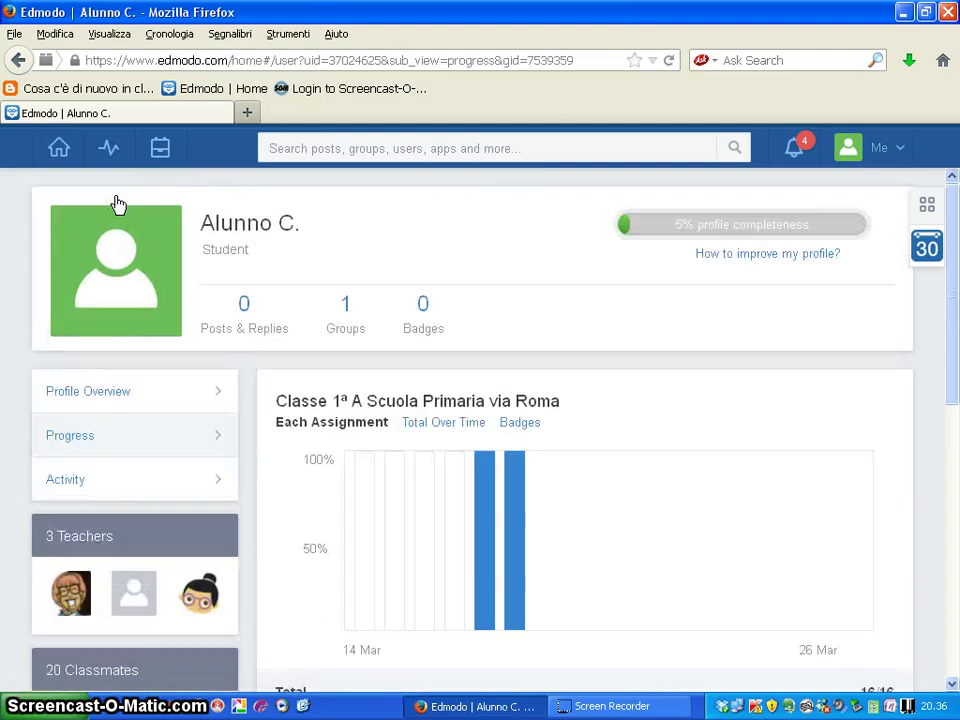
Examine the class's assignment grades on the progress page, then open the results of the quiz "Il Gigante egoista: comprensione_2".
scroll(483, 363, down, 5)
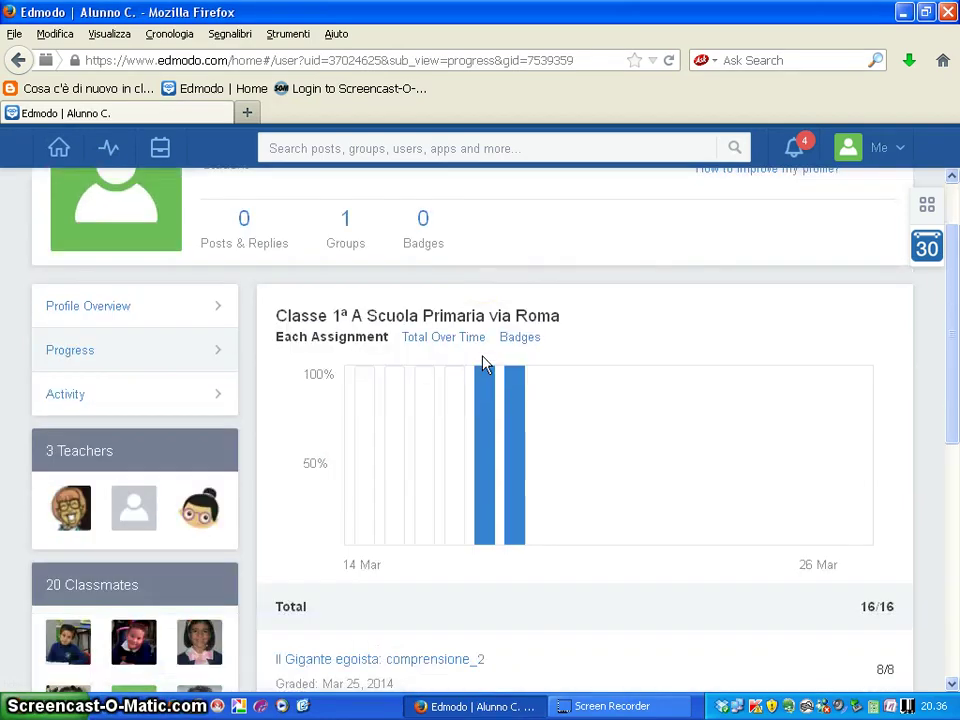
scroll(483, 363, down, 4)
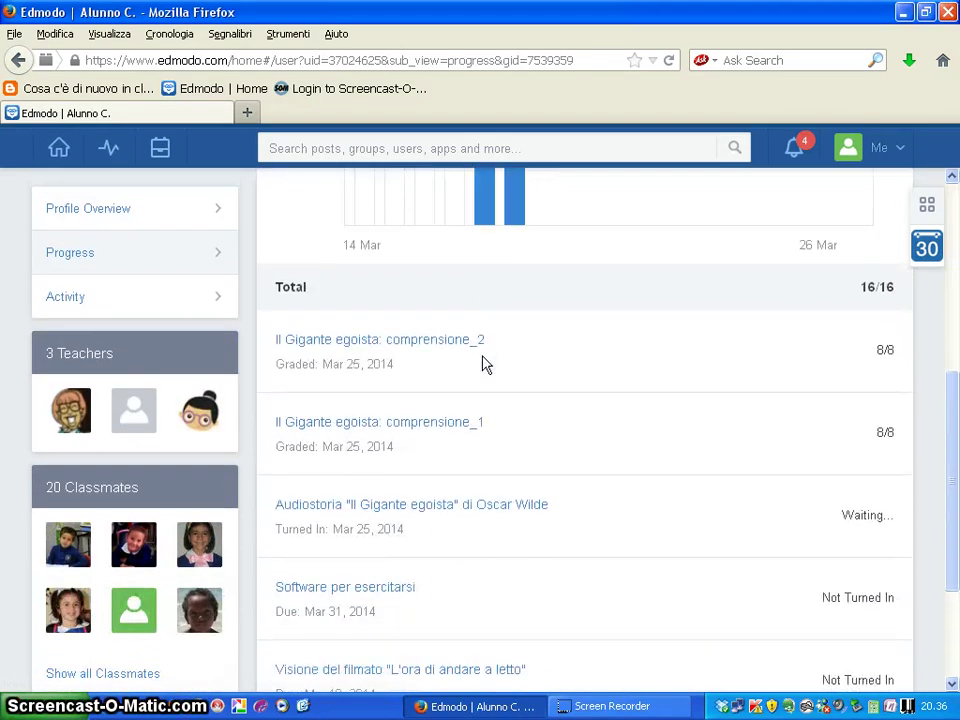
scroll(483, 363, down, 1)
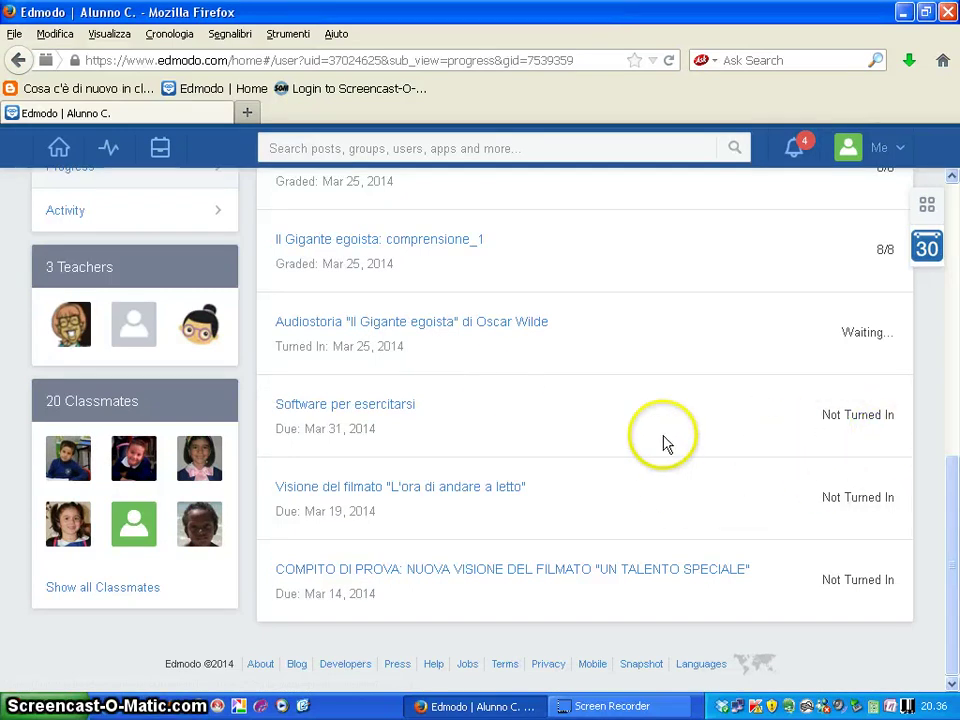
scroll(663, 443, up, 4)
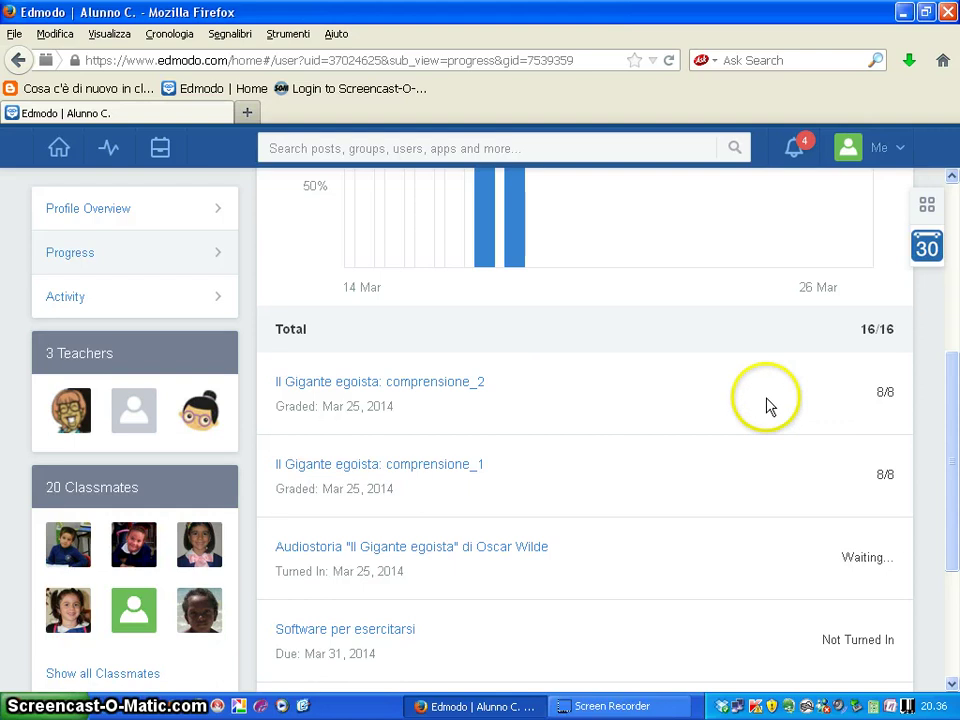
click(438, 388)
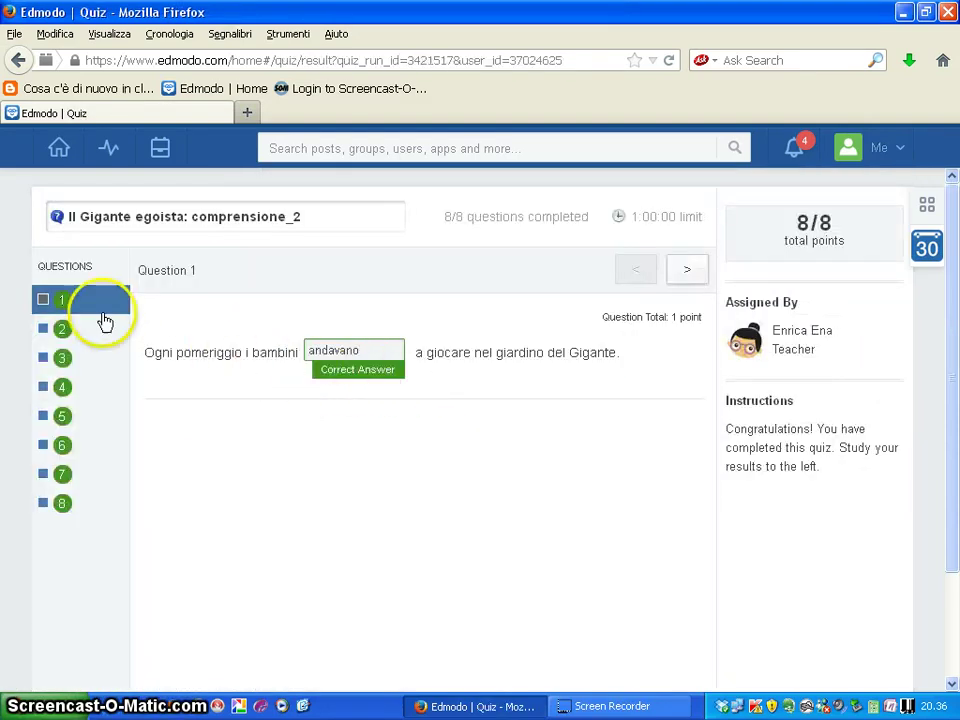
Review the student's answers to questions 2 through 8 in the "Il Gigante egoista: comprensione_2" quiz results.
click(53, 332)
click(55, 362)
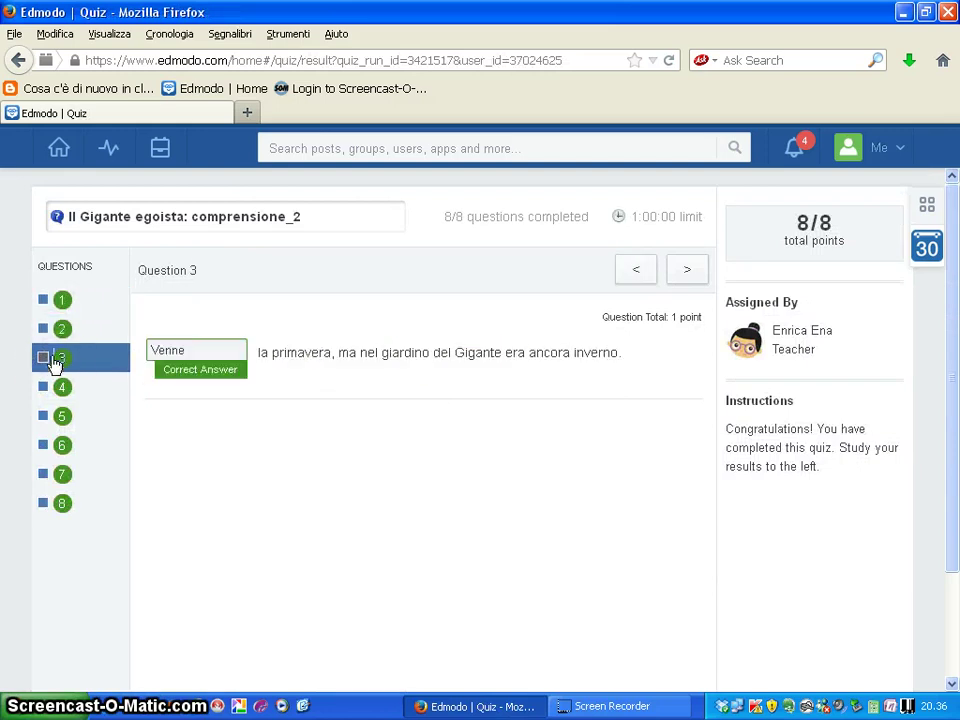
click(58, 385)
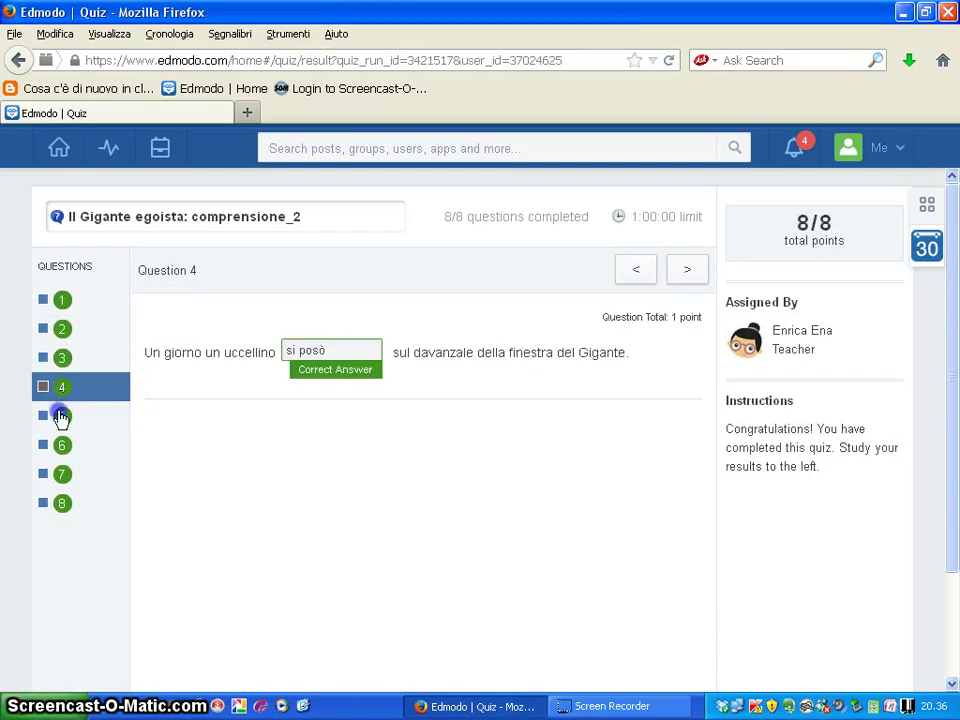
click(60, 416)
click(60, 446)
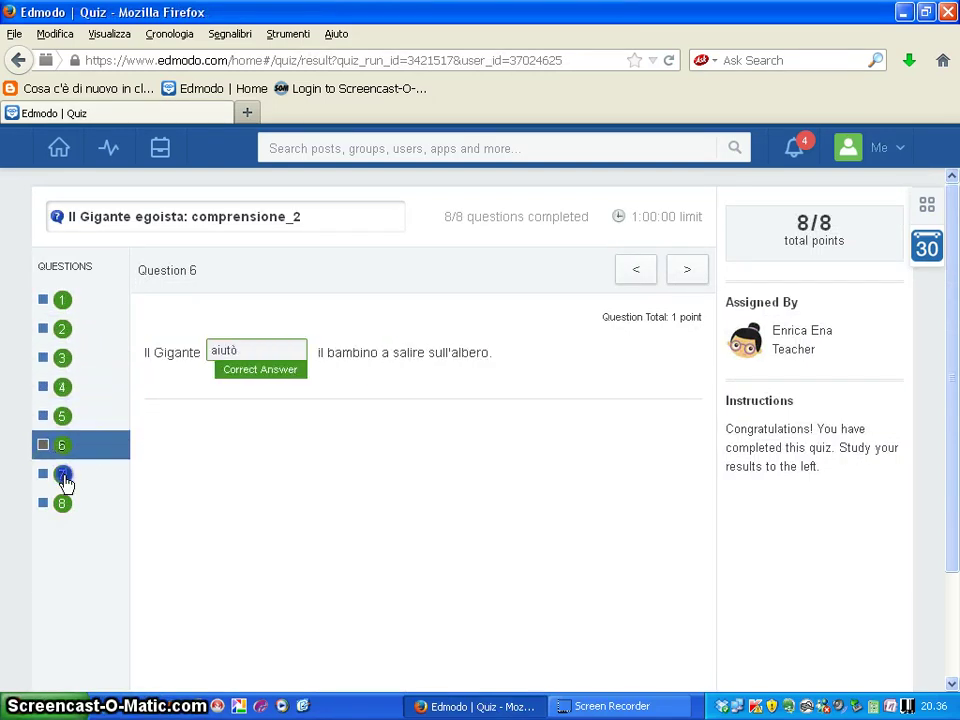
click(63, 476)
click(62, 505)
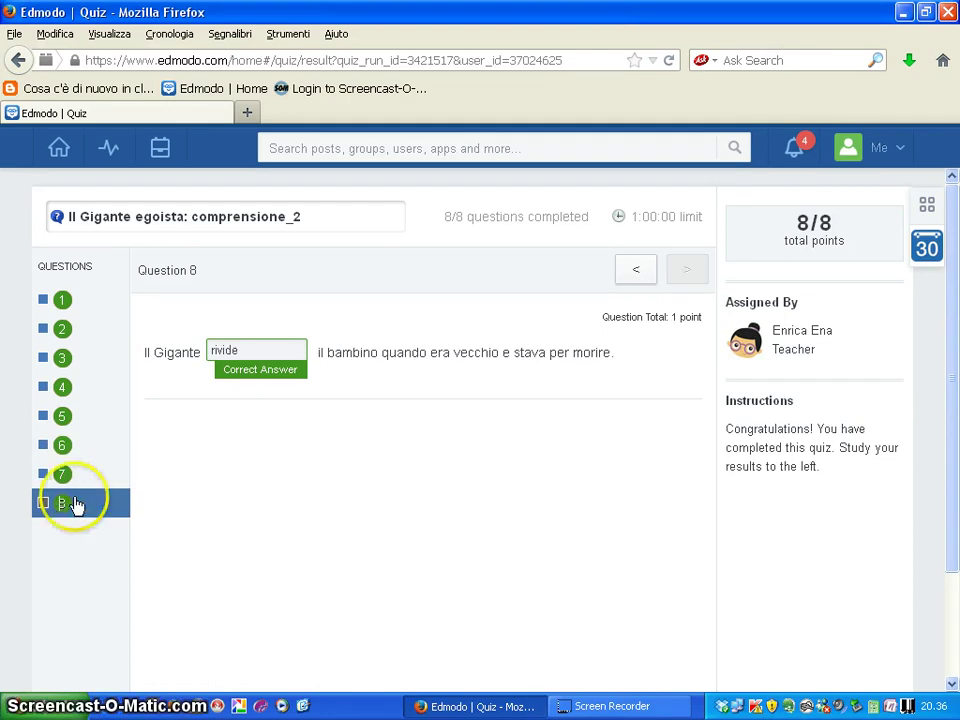
Return to the home page, then open the student's Backpack.
click(59, 163)
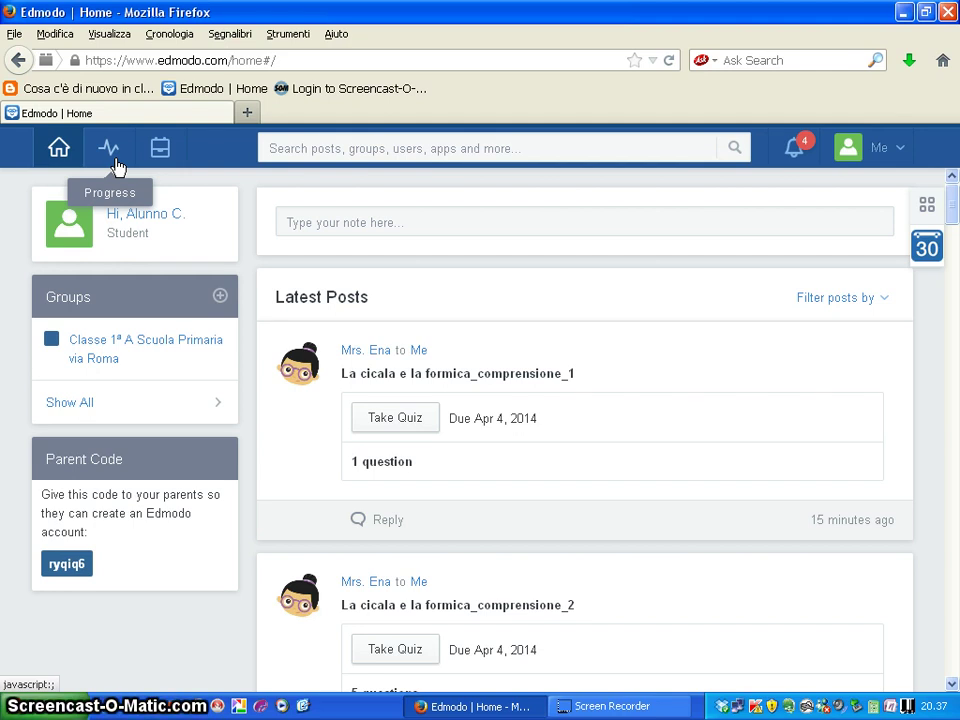
click(139, 180)
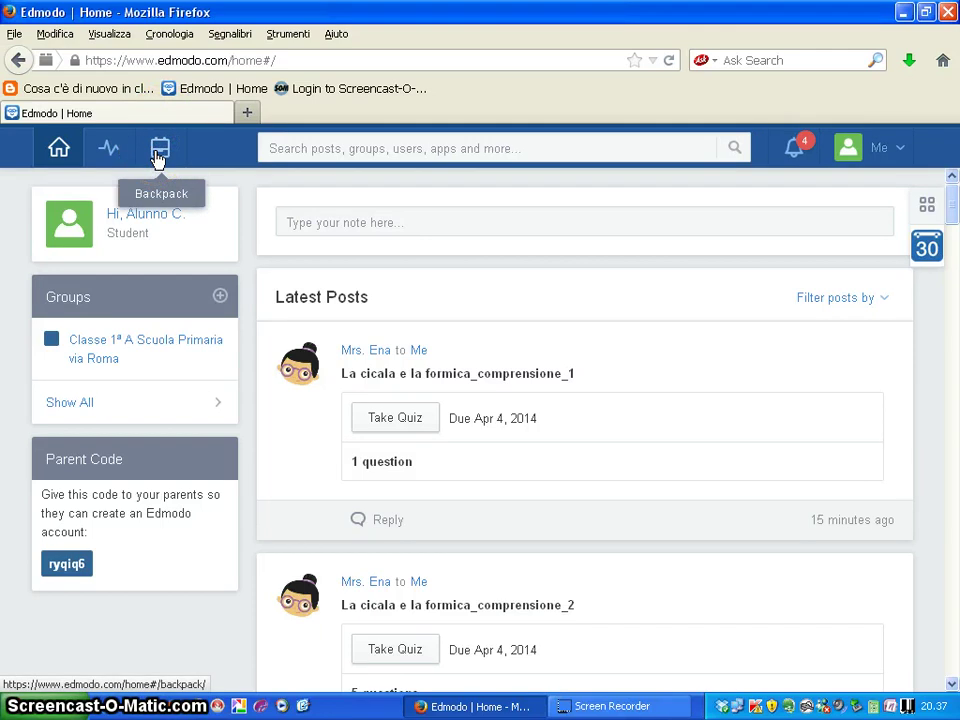
click(157, 155)
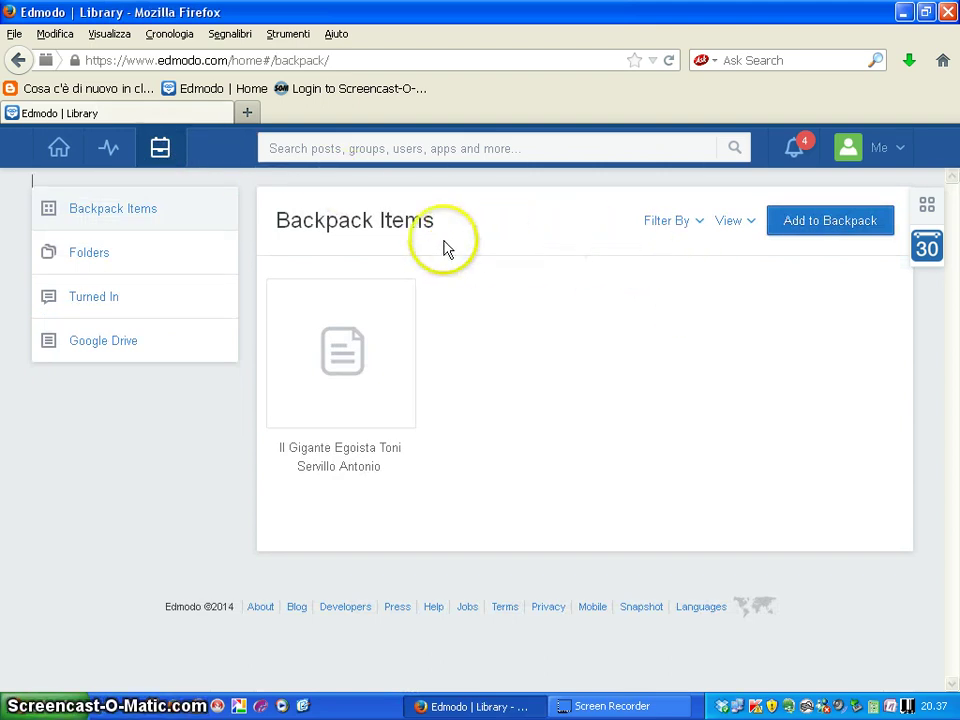
Delete the "Il Gigante Egoista" resource from the Backpack items and confirm the deletion.
mouse_move(347, 349)
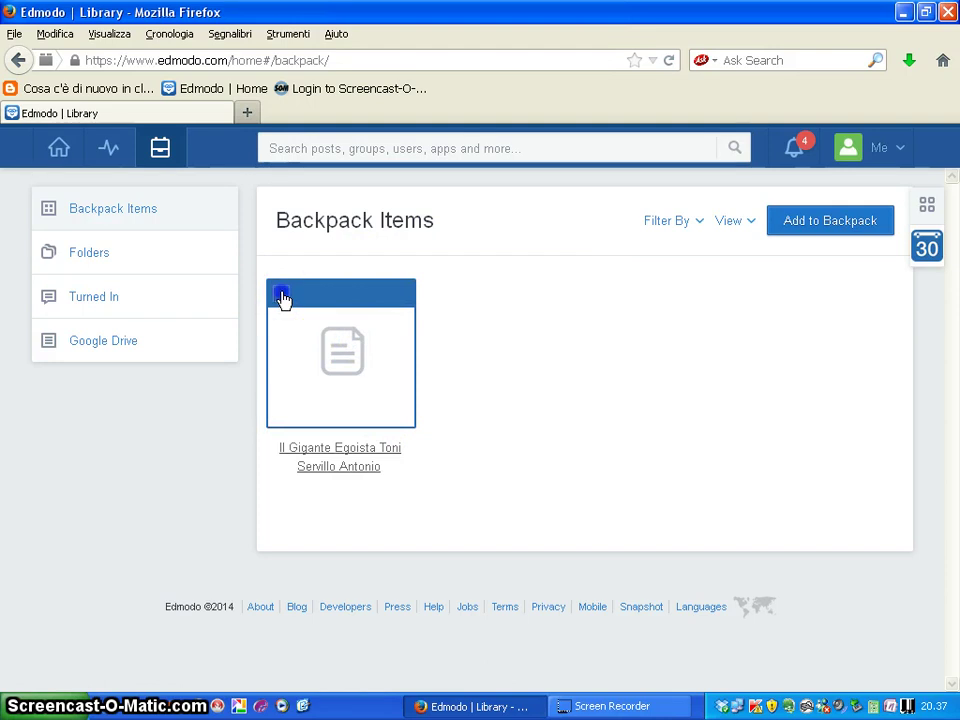
click(282, 296)
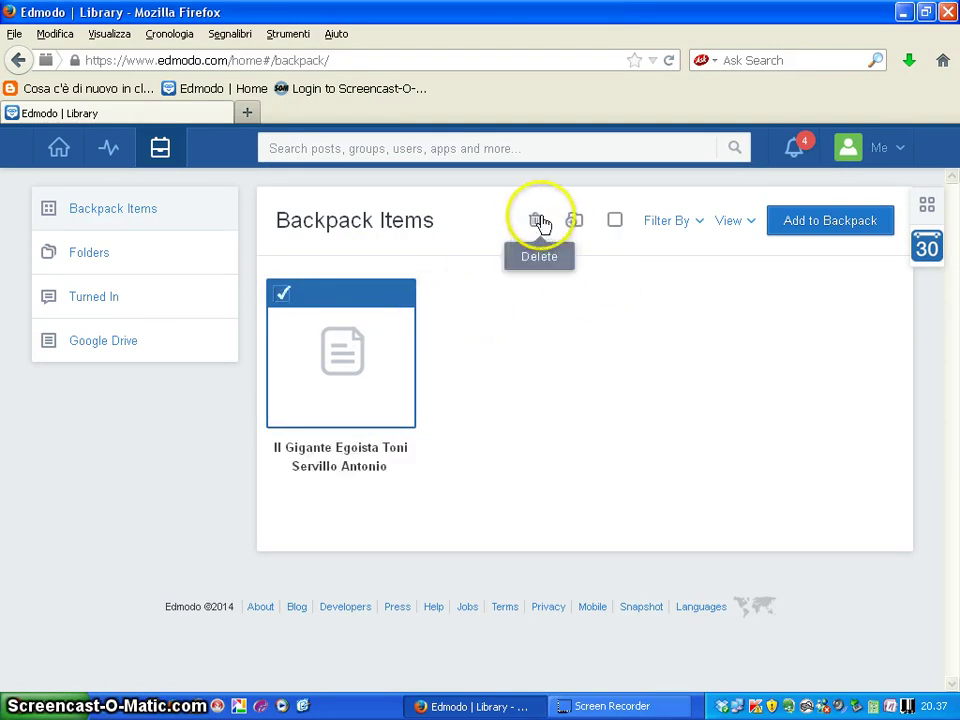
click(536, 222)
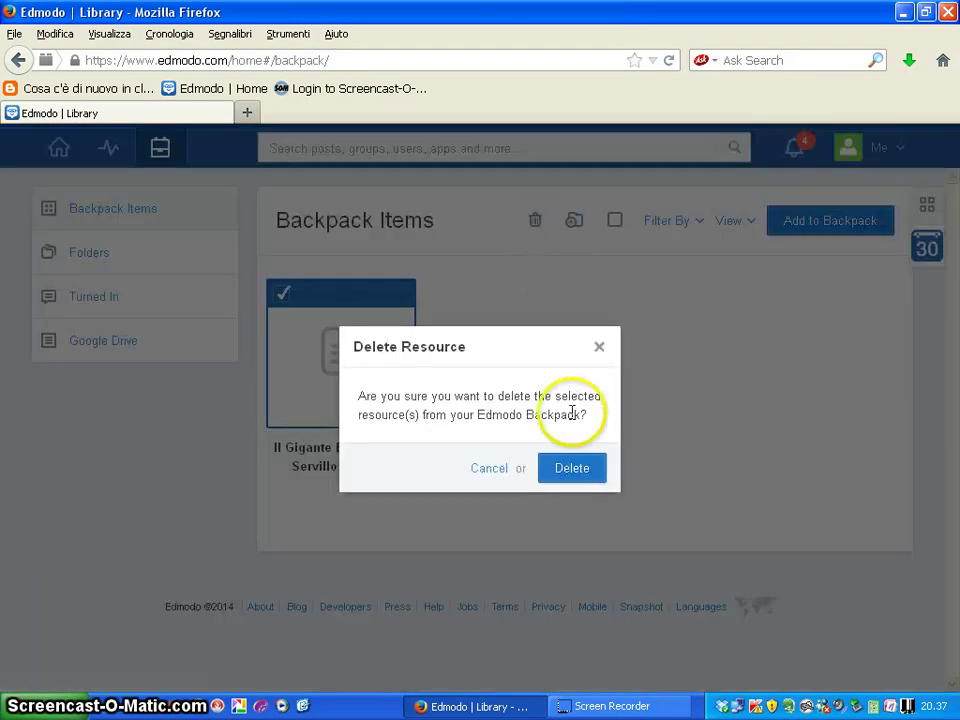
click(568, 467)
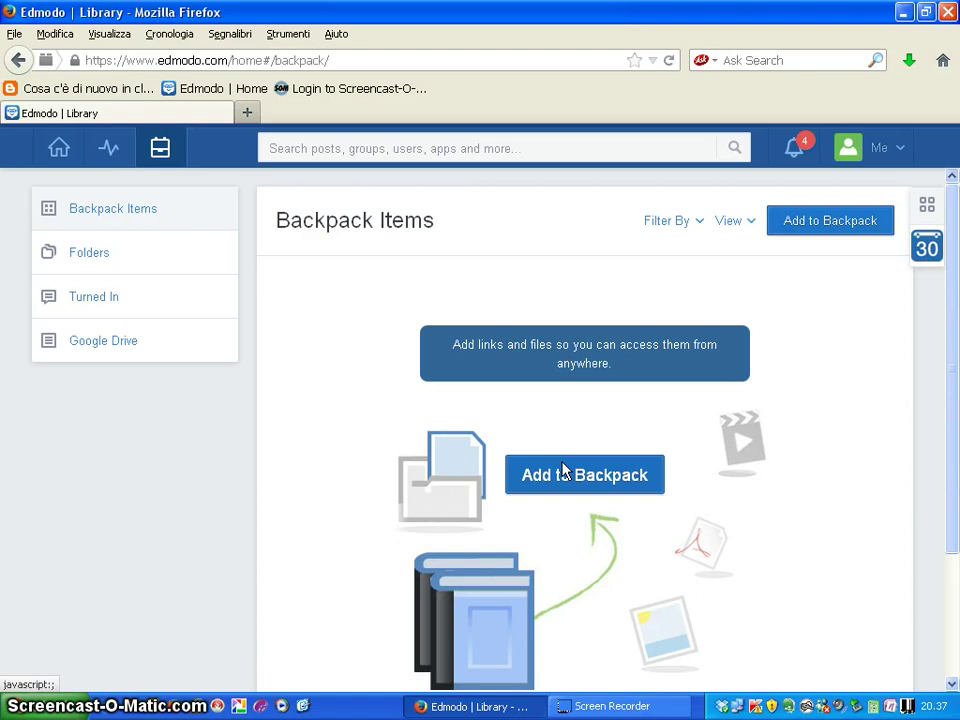
View the file upload options for adding items to the Backpack, then close the dialog without adding anything.
click(803, 222)
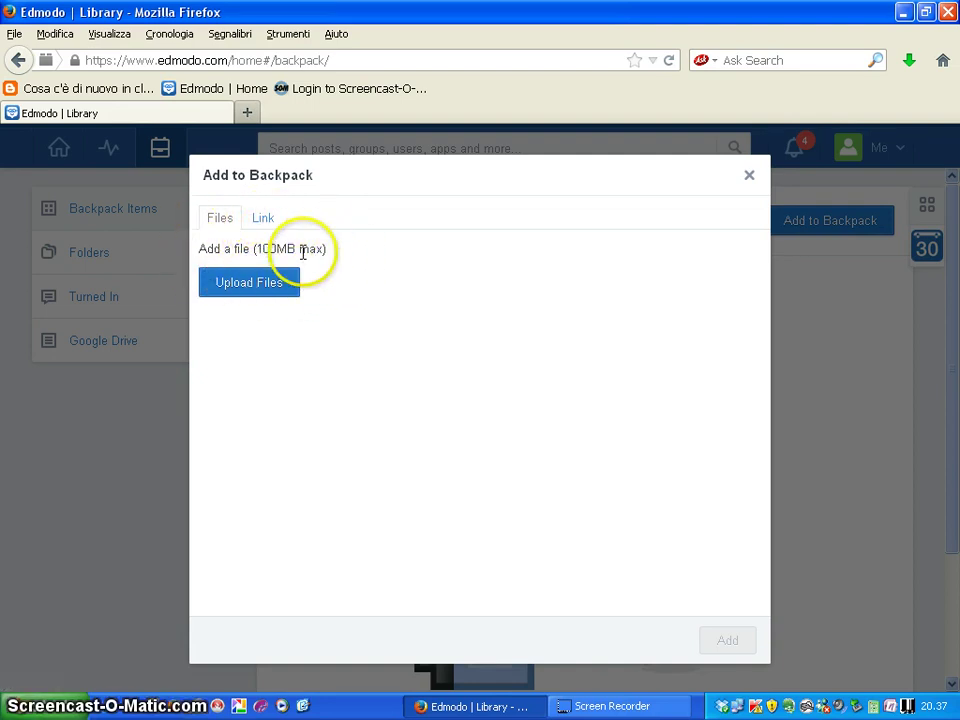
click(749, 177)
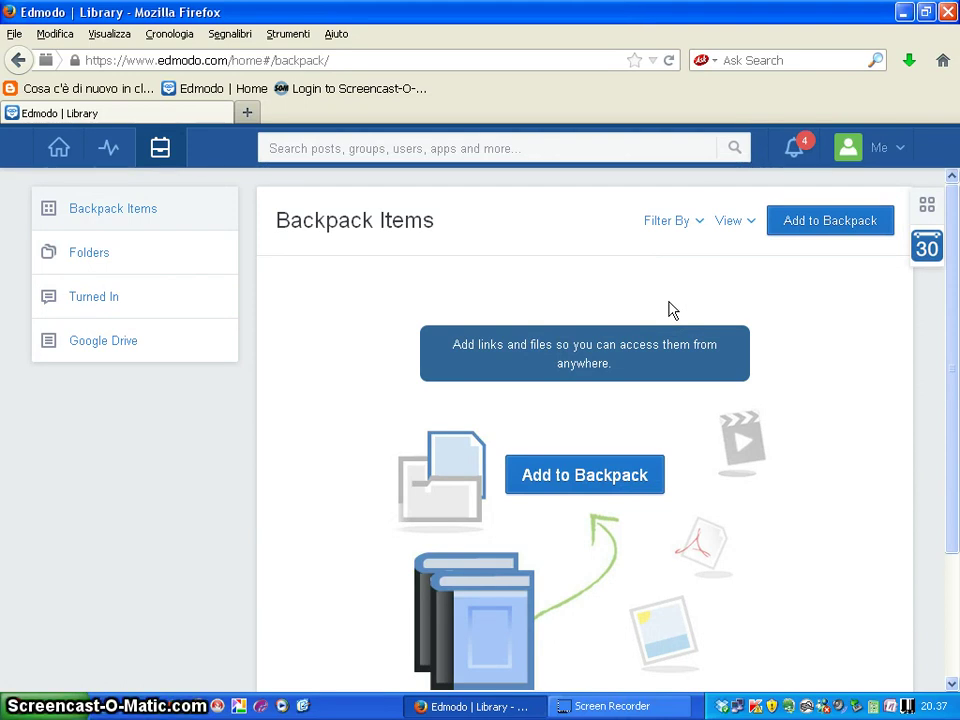
From the home page's latest posts, add lab3_la_cicala_e_la_formica_storia_completa.pdf from the "La cicala e la formica" di Esopo assignment to the Backpack.
click(58, 152)
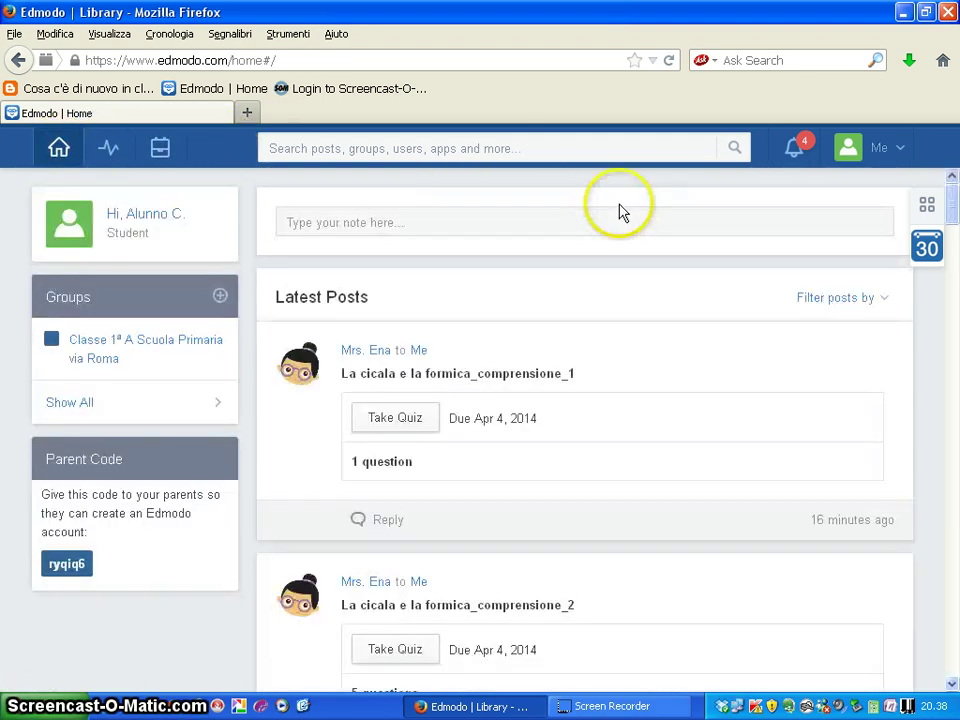
scroll(728, 287, down, 5)
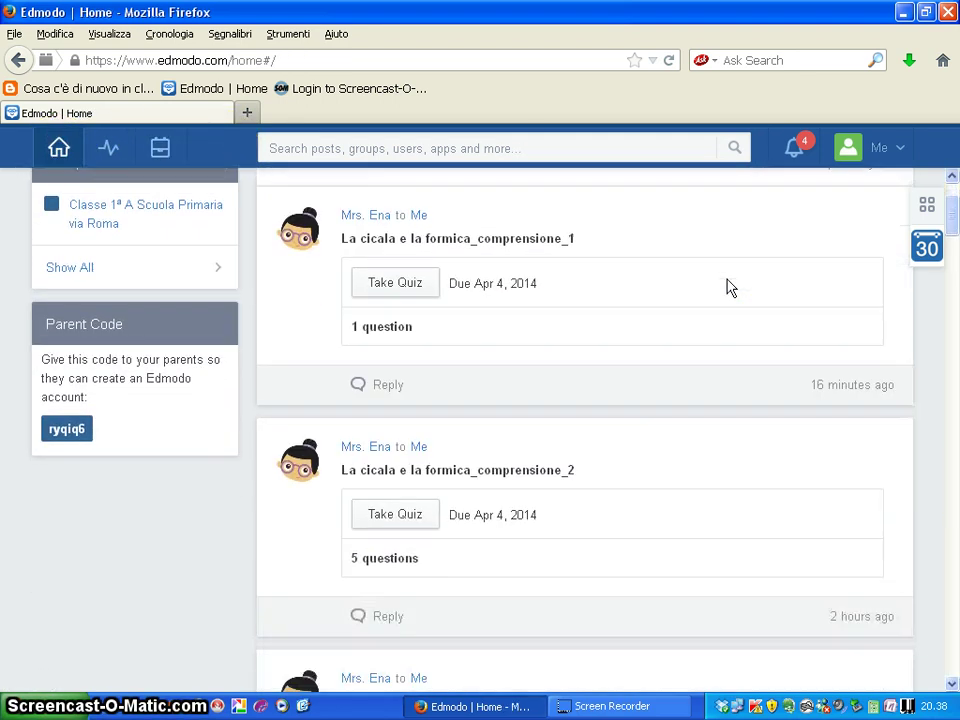
scroll(728, 287, down, 6)
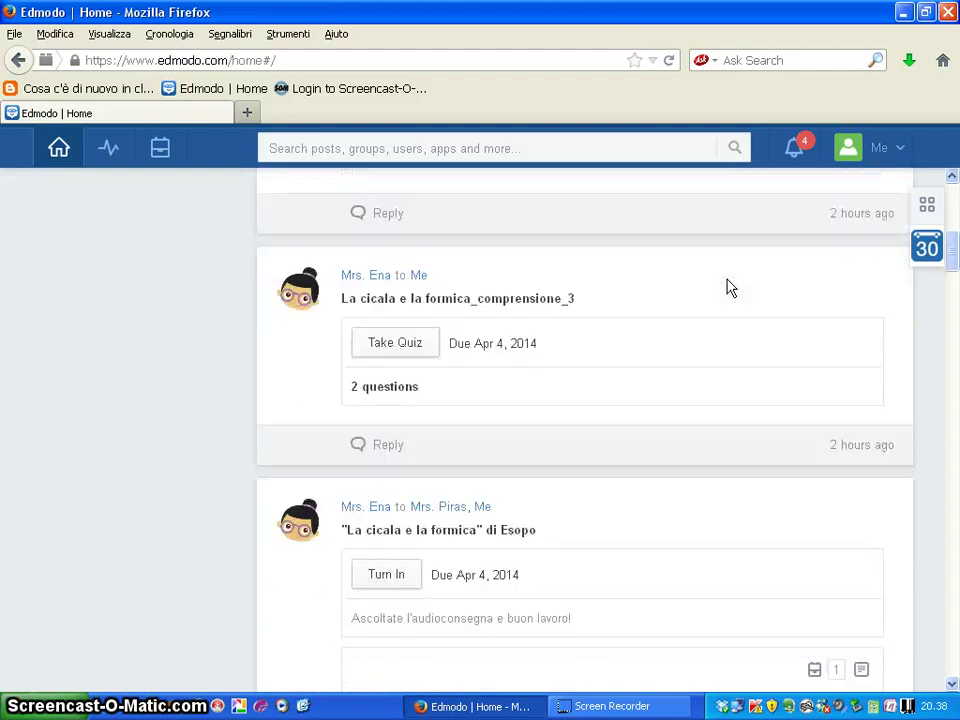
scroll(728, 287, down, 6)
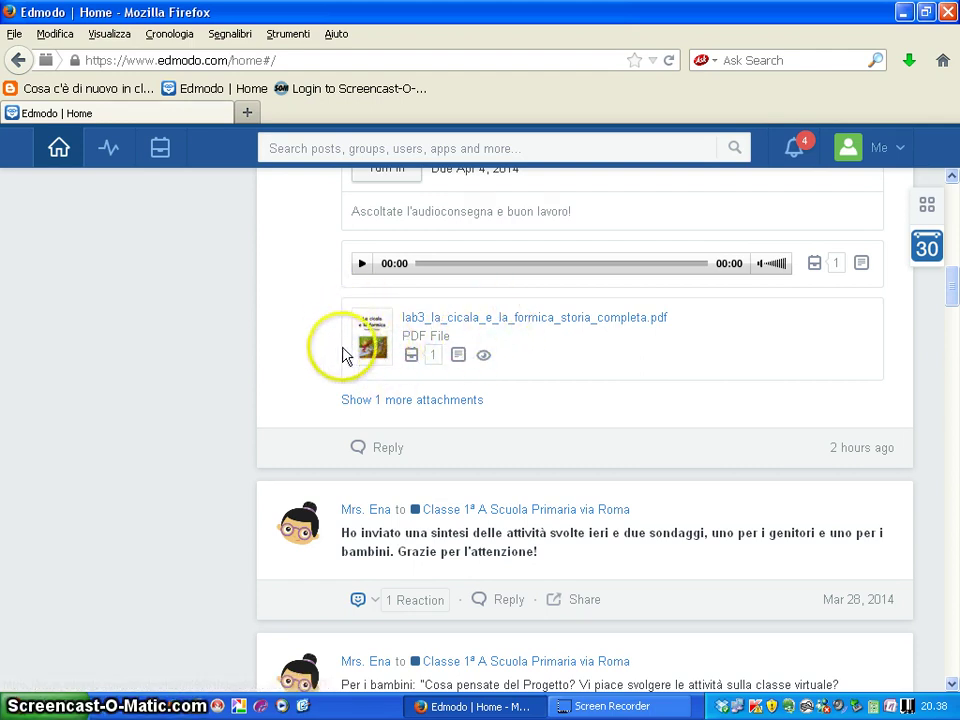
click(410, 356)
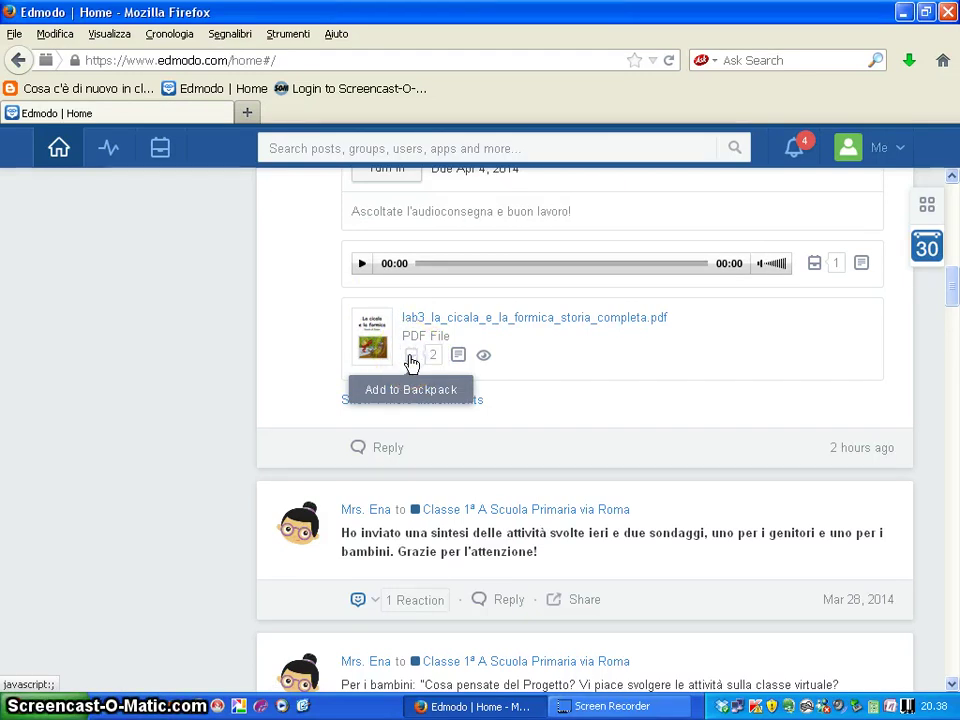
Open the Backpack and preview the "Lab3 La Cicala E La Formica Storia" file.
click(162, 149)
click(162, 149)
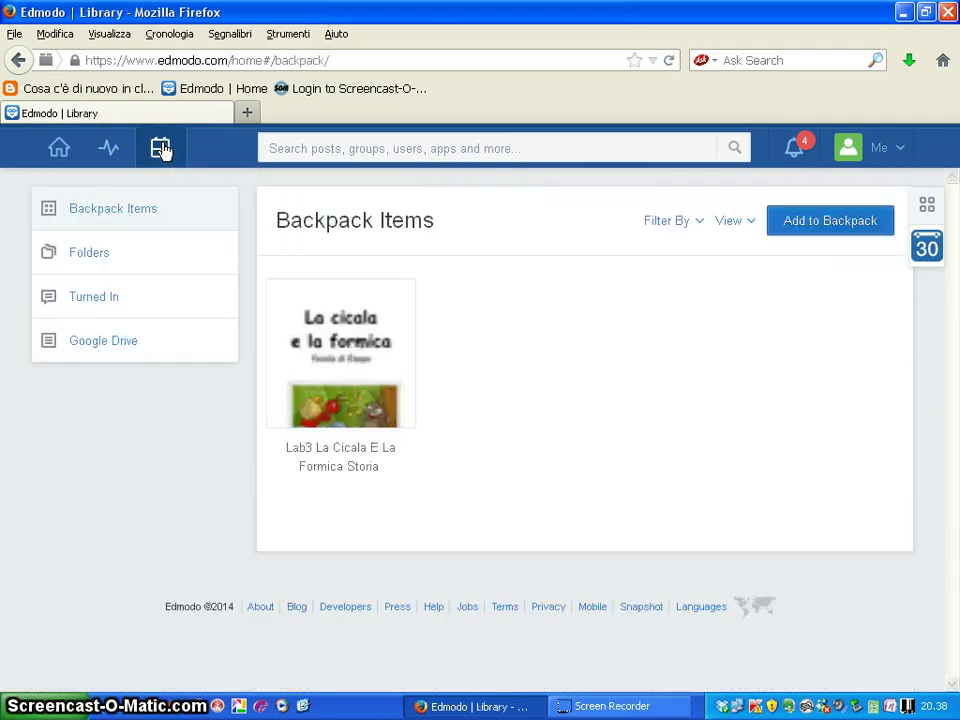
click(332, 356)
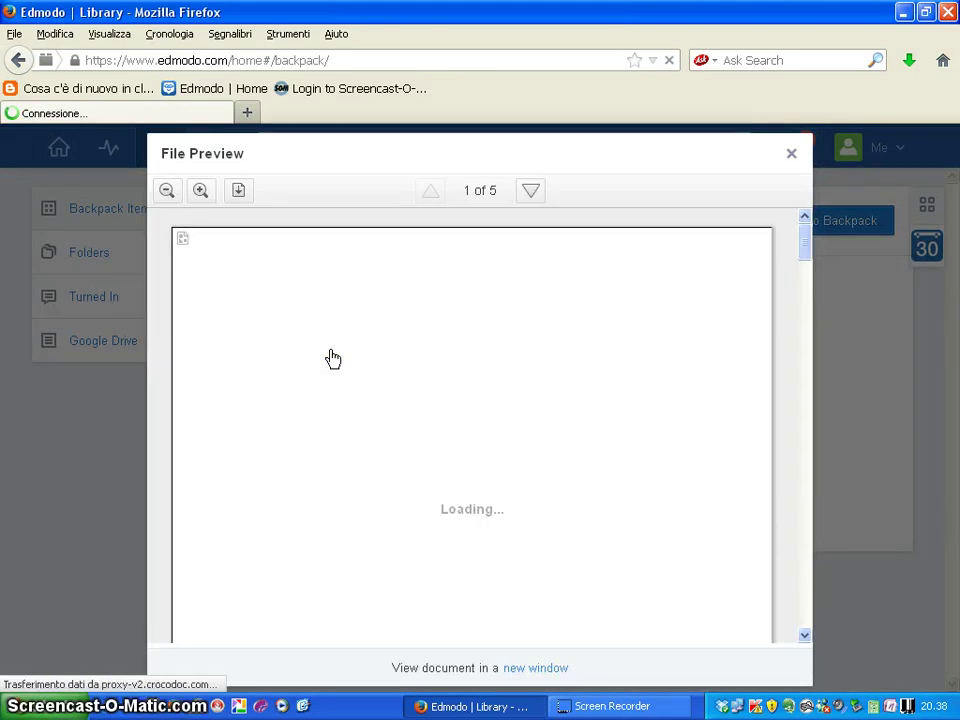
Read through the "La cicala e la formica" document preview from the cover page to the end of page 3.
scroll(649, 378, down, 2)
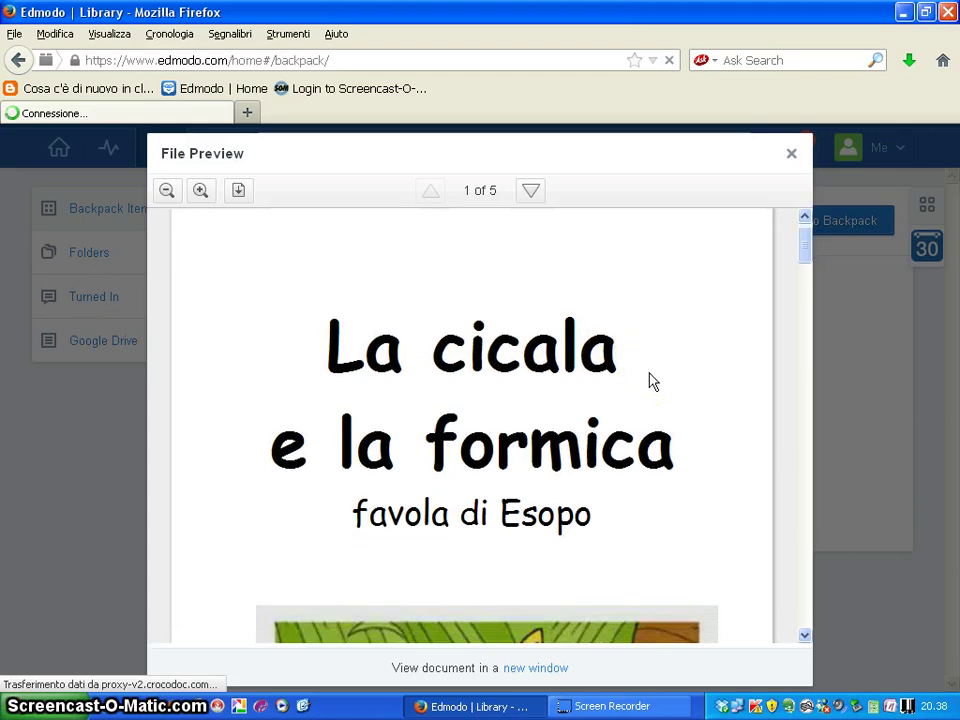
scroll(649, 378, down, 3)
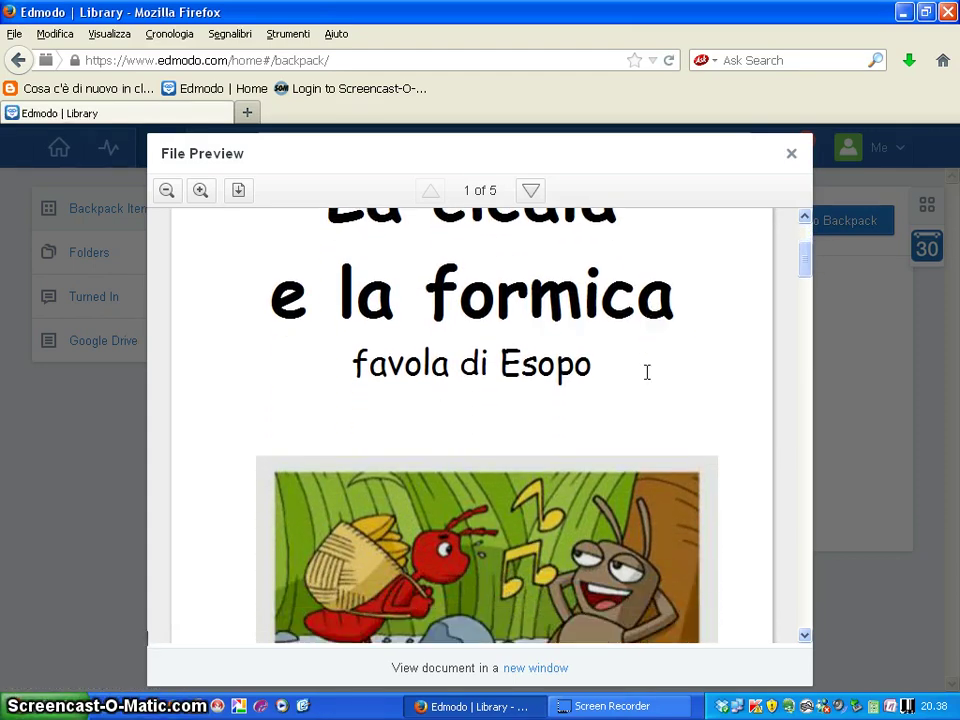
scroll(649, 380, down, 3)
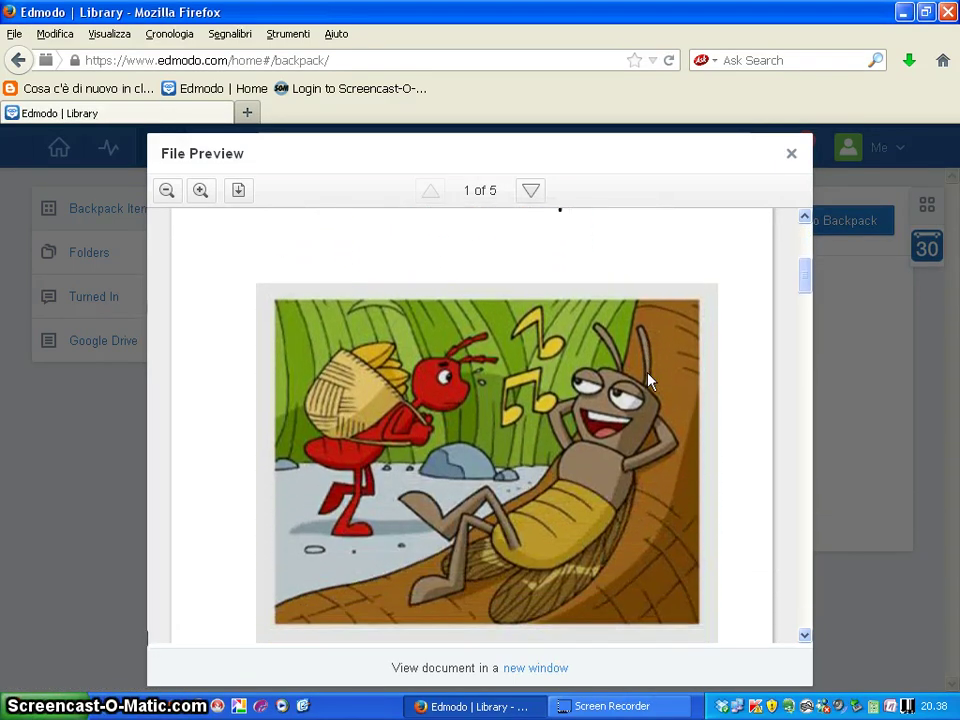
scroll(649, 380, down, 4)
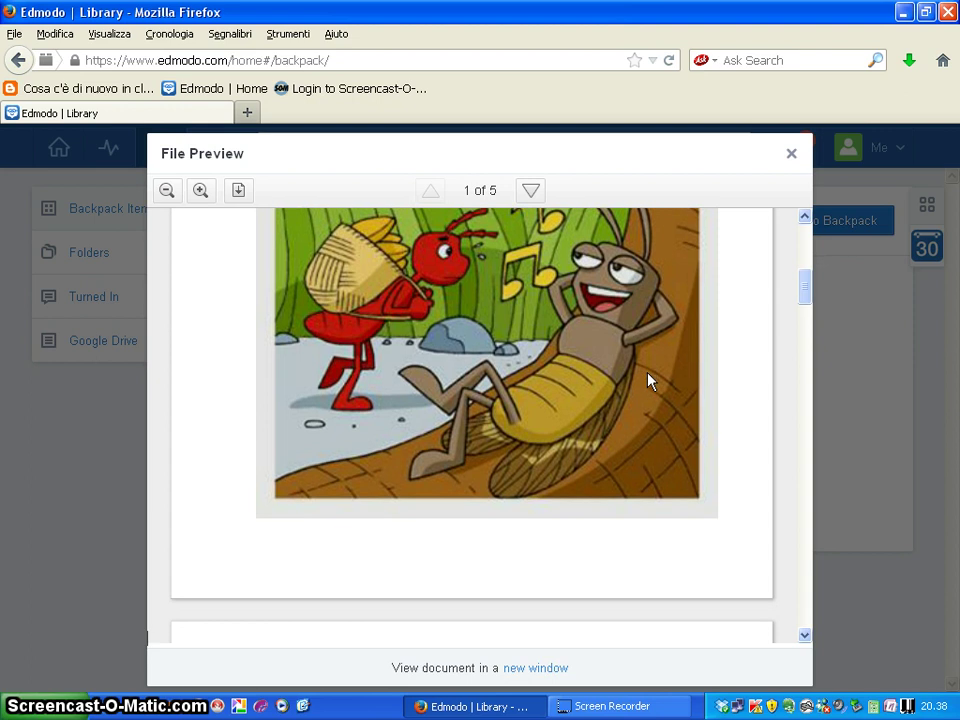
scroll(649, 380, down, 5)
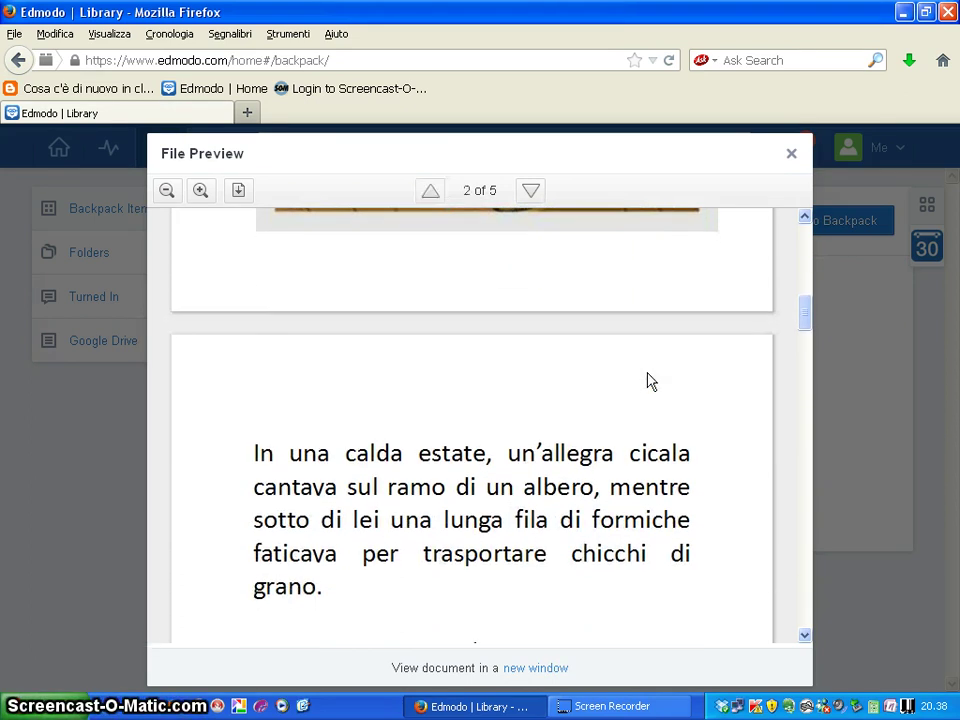
scroll(647, 373, down, 5)
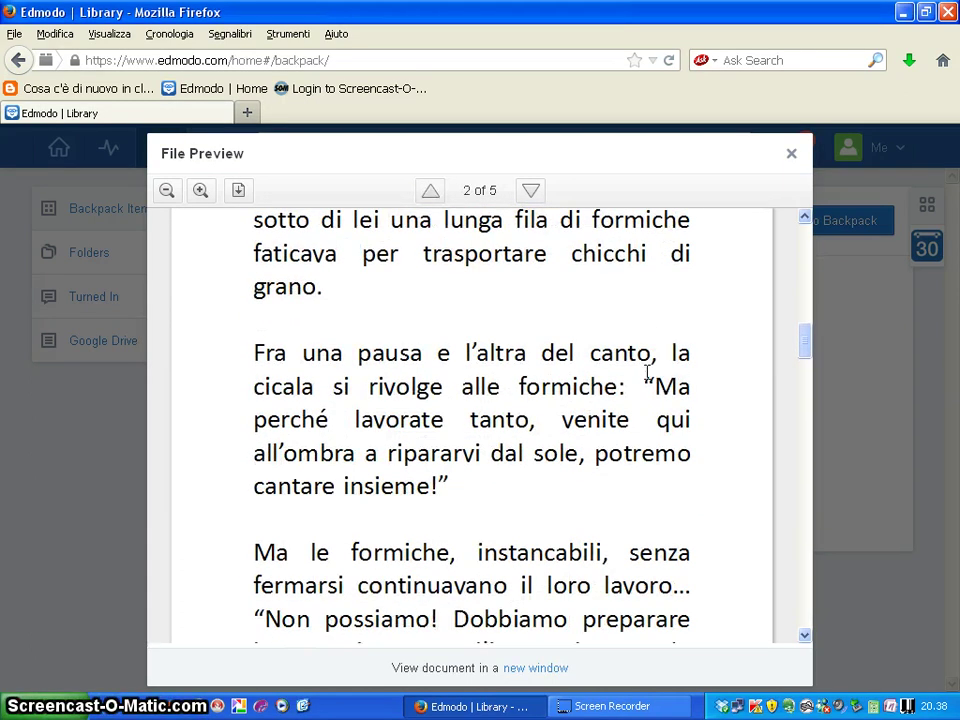
scroll(647, 373, down, 5)
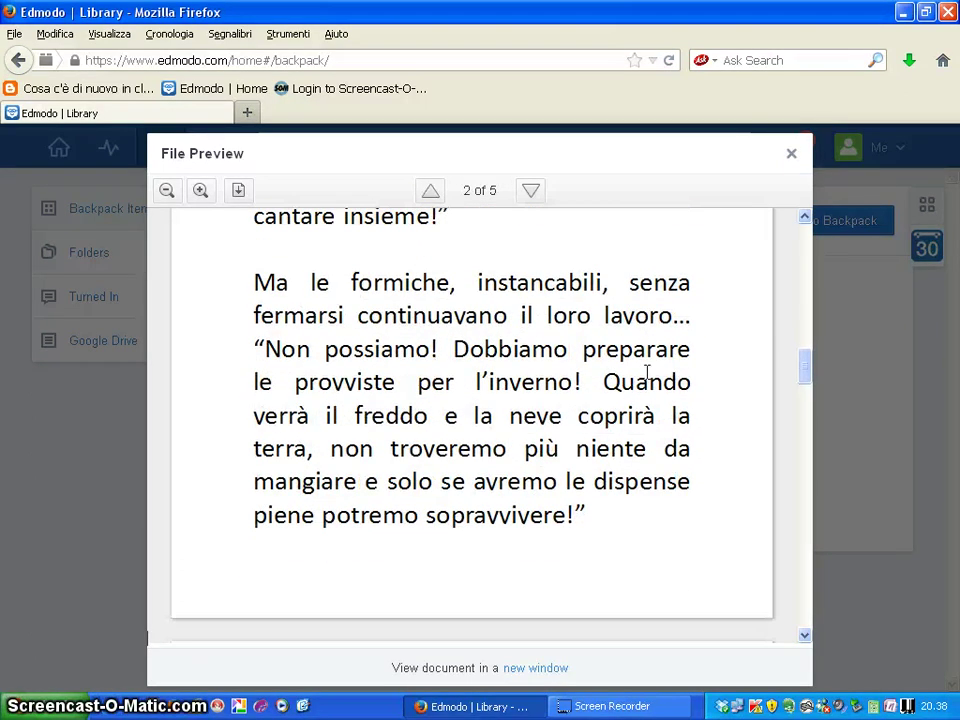
scroll(647, 380, down, 5)
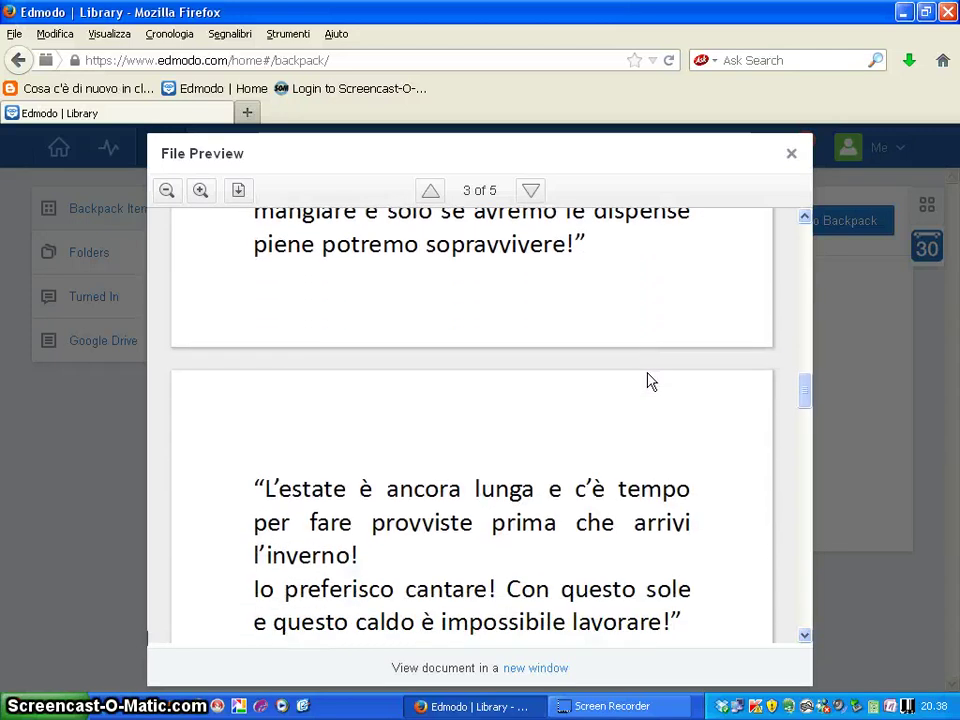
scroll(647, 378, down, 5)
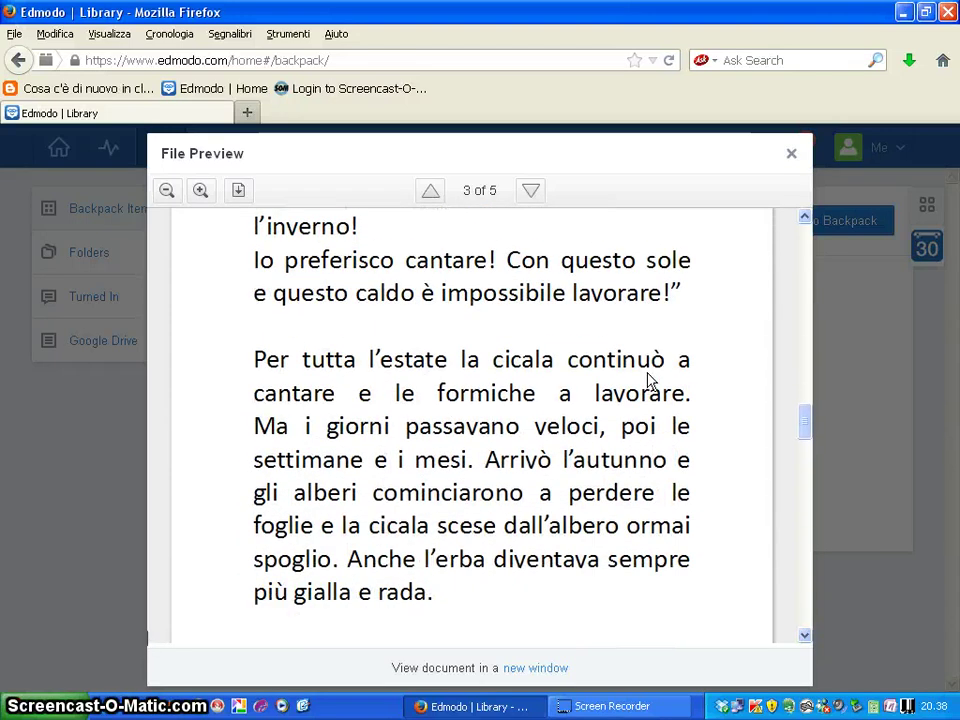
scroll(647, 375, down, 4)
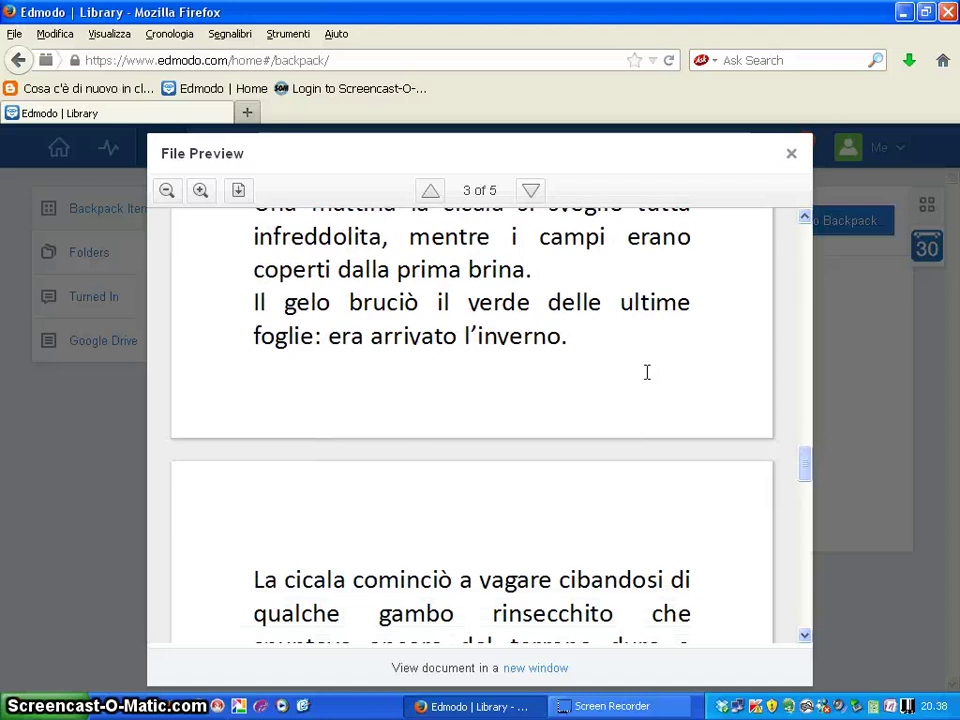
Read pages 4 and 5 of the "La cicala e la formica" document preview and close it.
scroll(647, 372, down, 7)
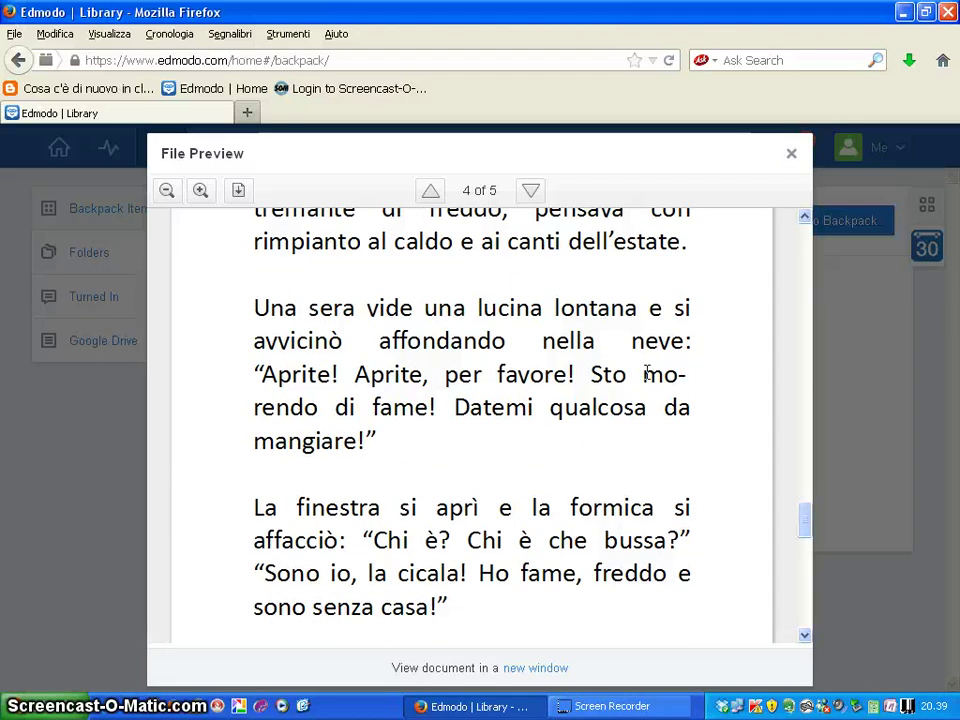
scroll(647, 374, down, 6)
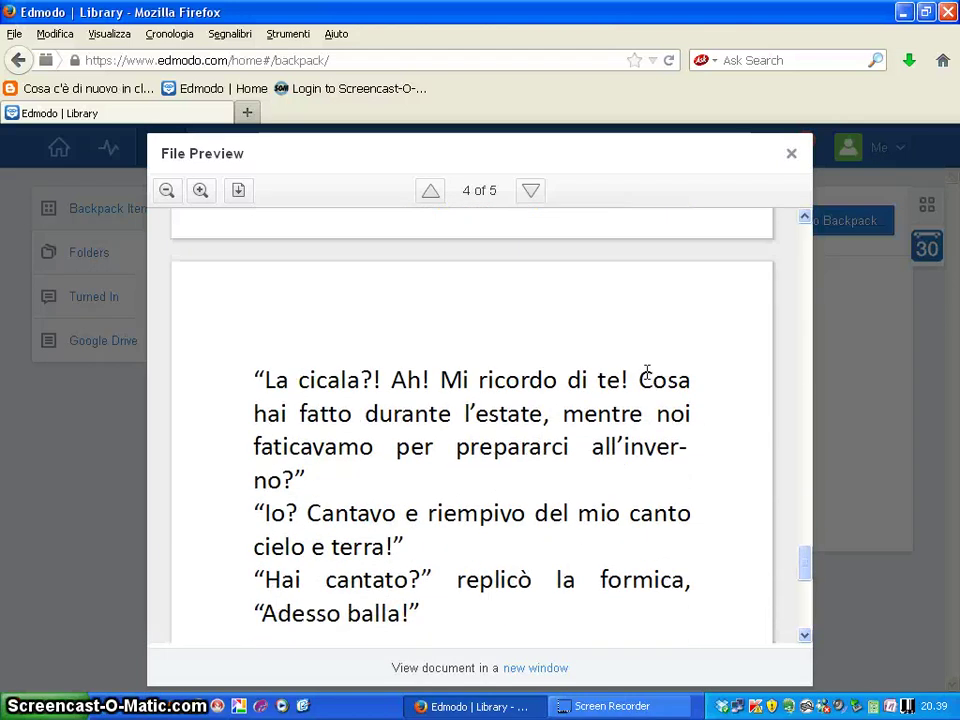
scroll(647, 374, down, 6)
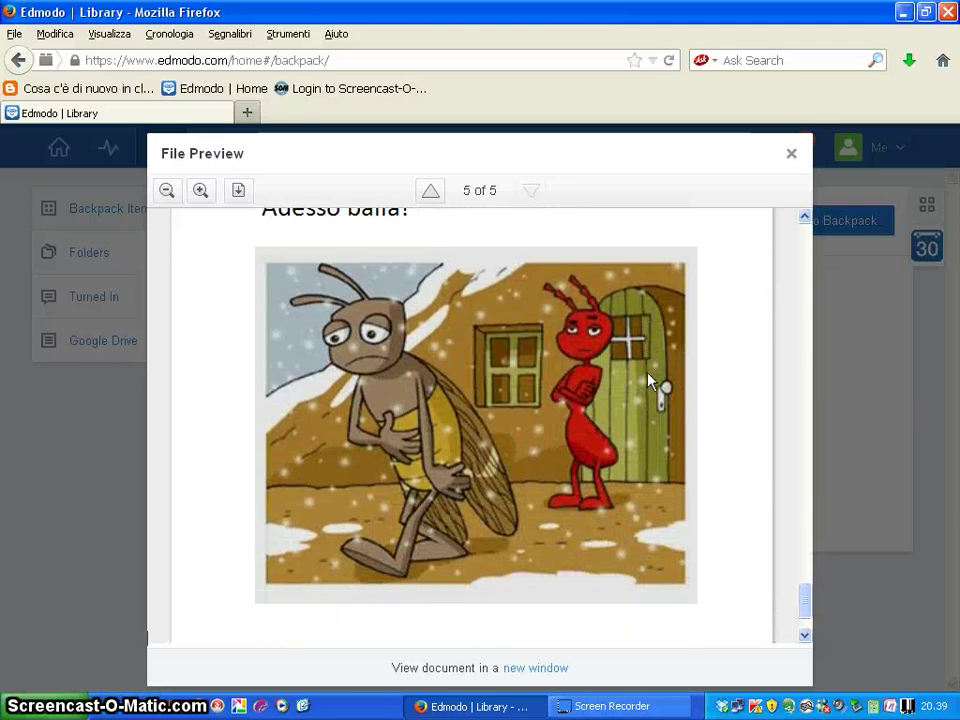
click(791, 153)
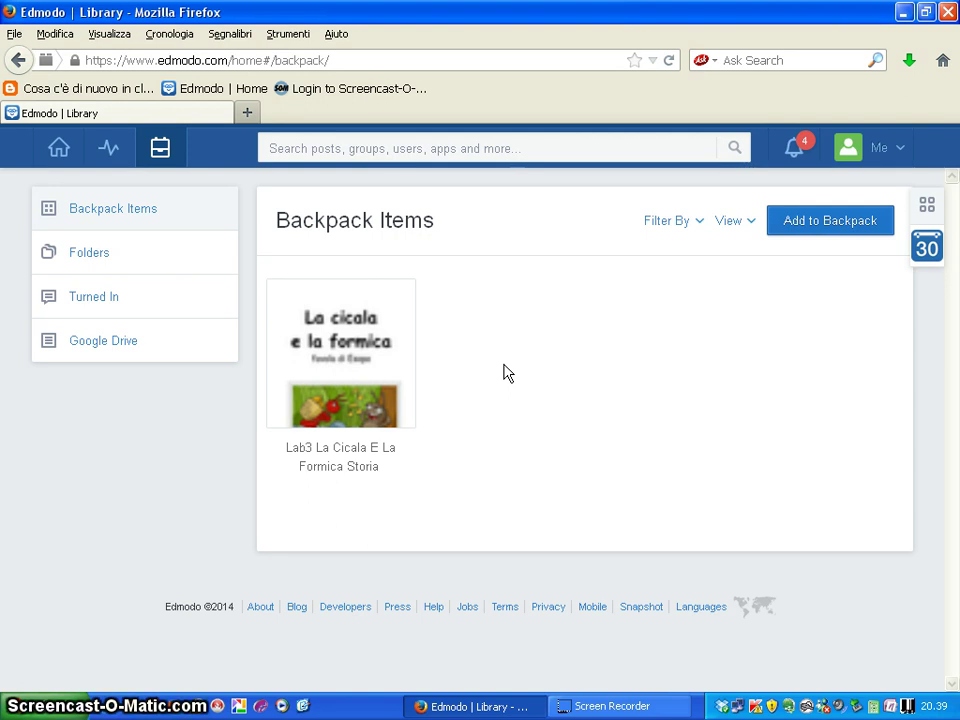
From the home page, play the audio instructions of the "La cicala e la formica" di Esopo assignment and show its remaining attachment.
click(62, 150)
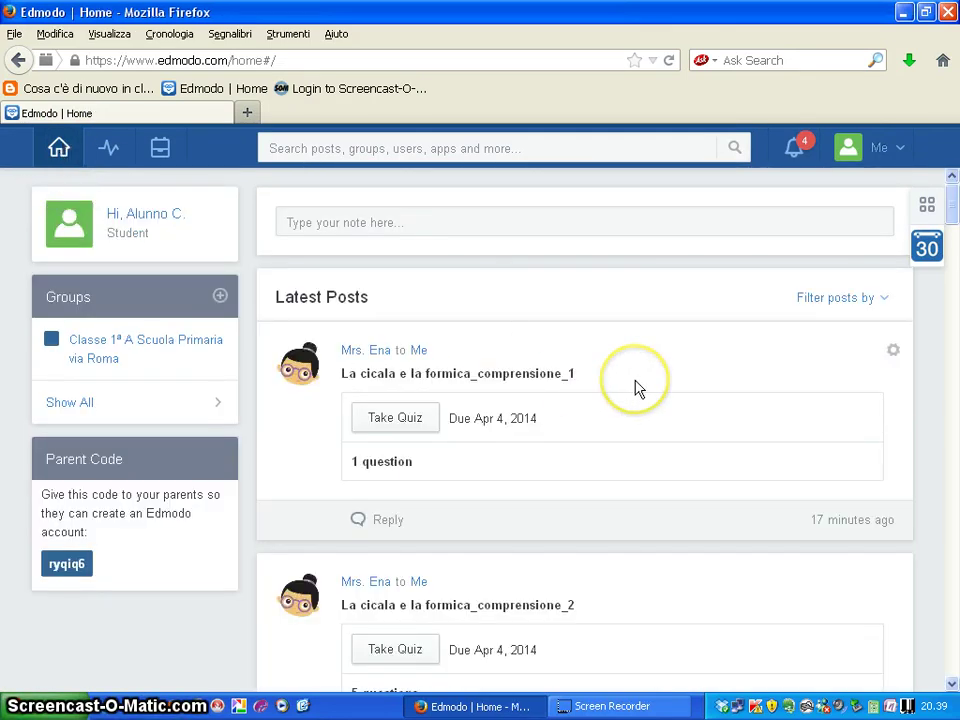
scroll(638, 388, down, 1)
scroll(638, 388, down, 4)
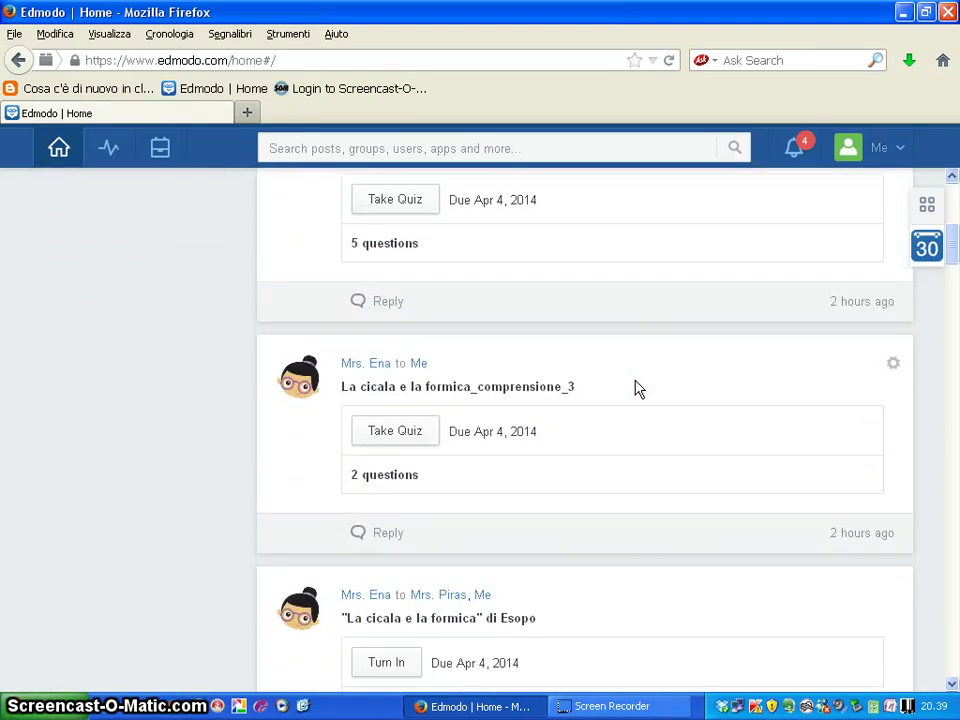
scroll(638, 388, down, 2)
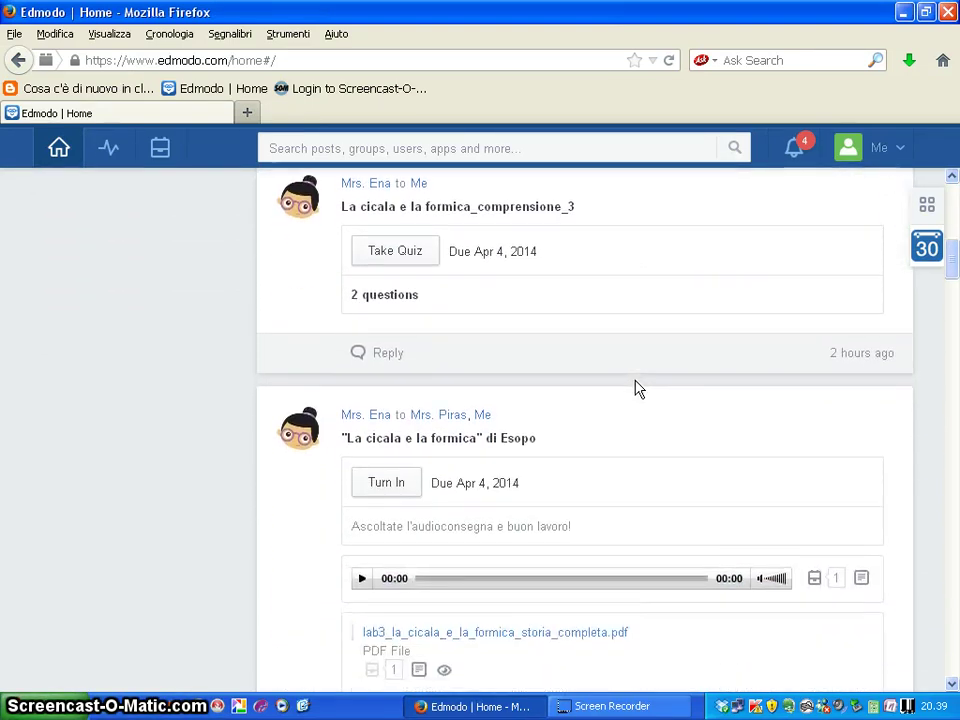
scroll(638, 388, down, 1)
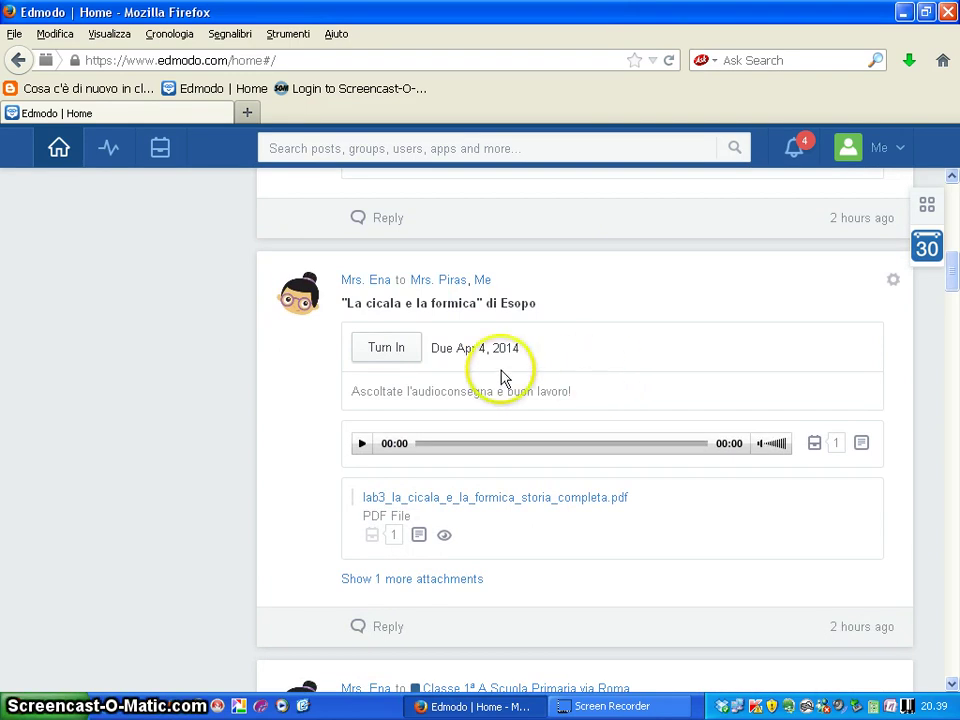
click(363, 445)
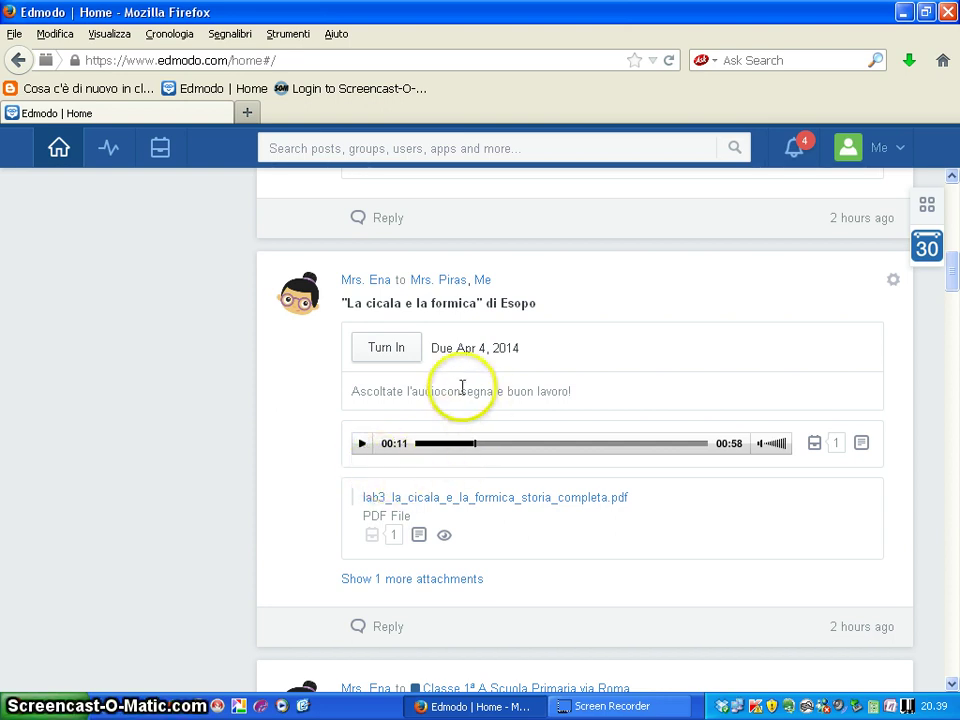
scroll(440, 447, down, 2)
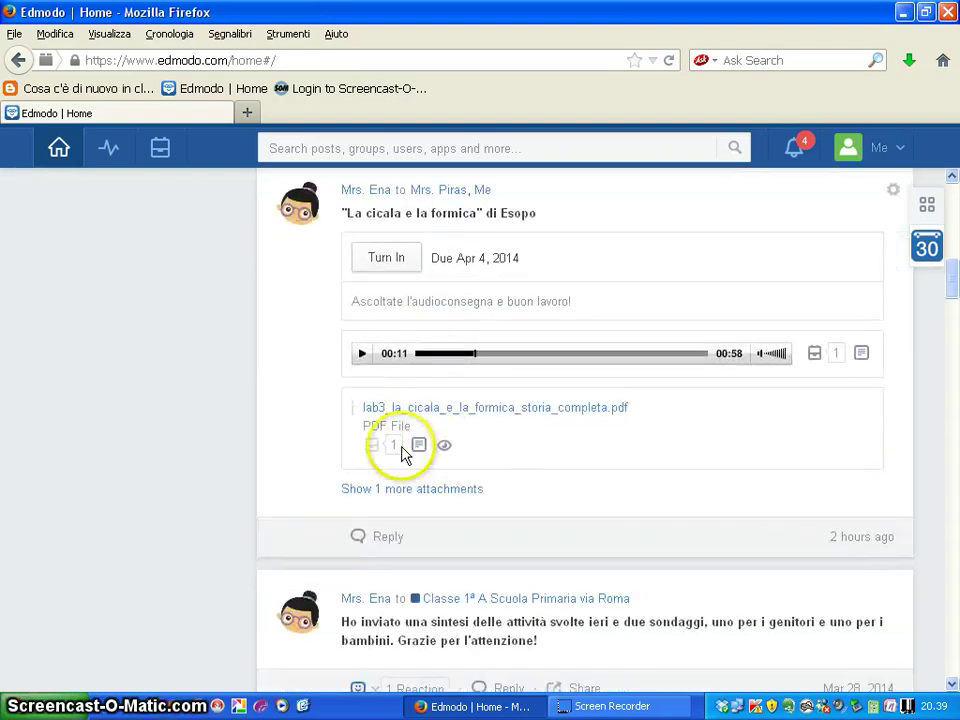
click(399, 489)
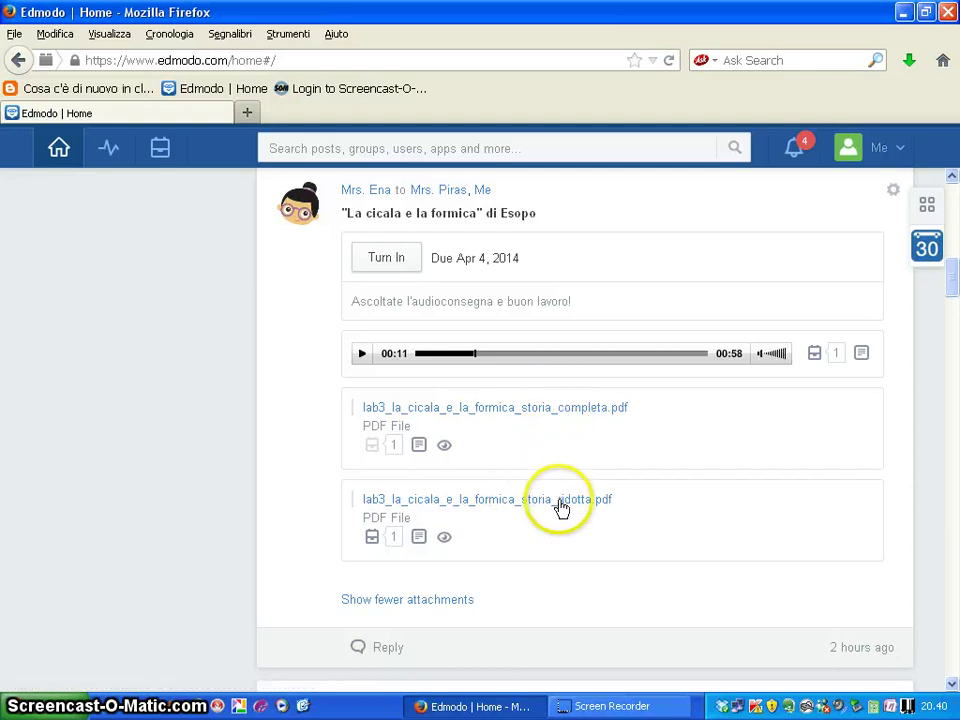
Open the La cicala e la formica_comprensione_1 quiz from the latest posts and start it.
scroll(560, 507, up, 1)
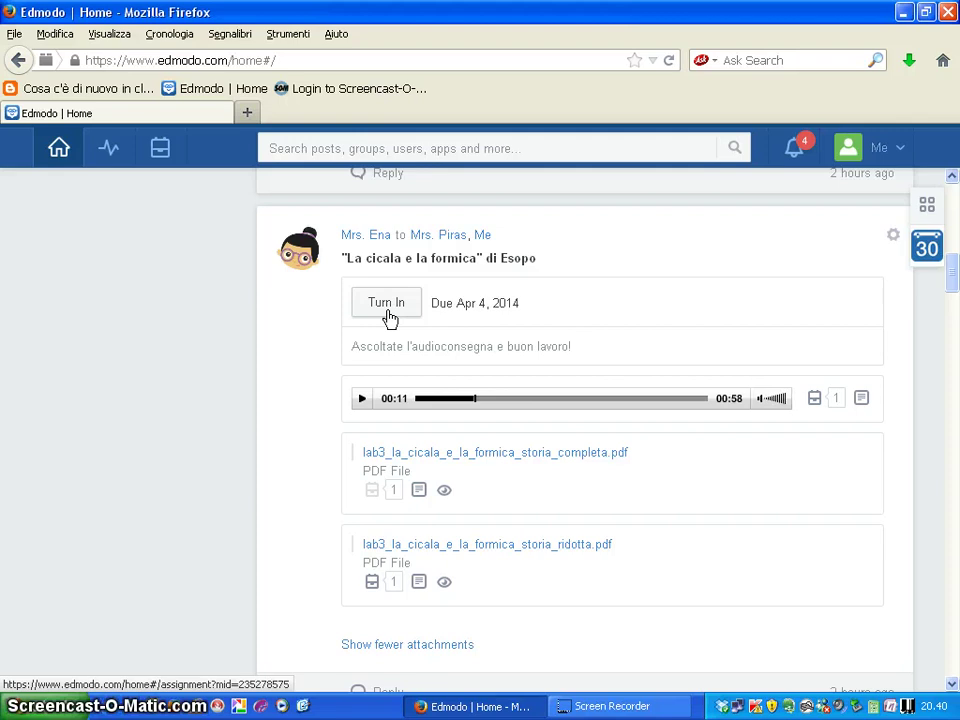
scroll(390, 317, up, 5)
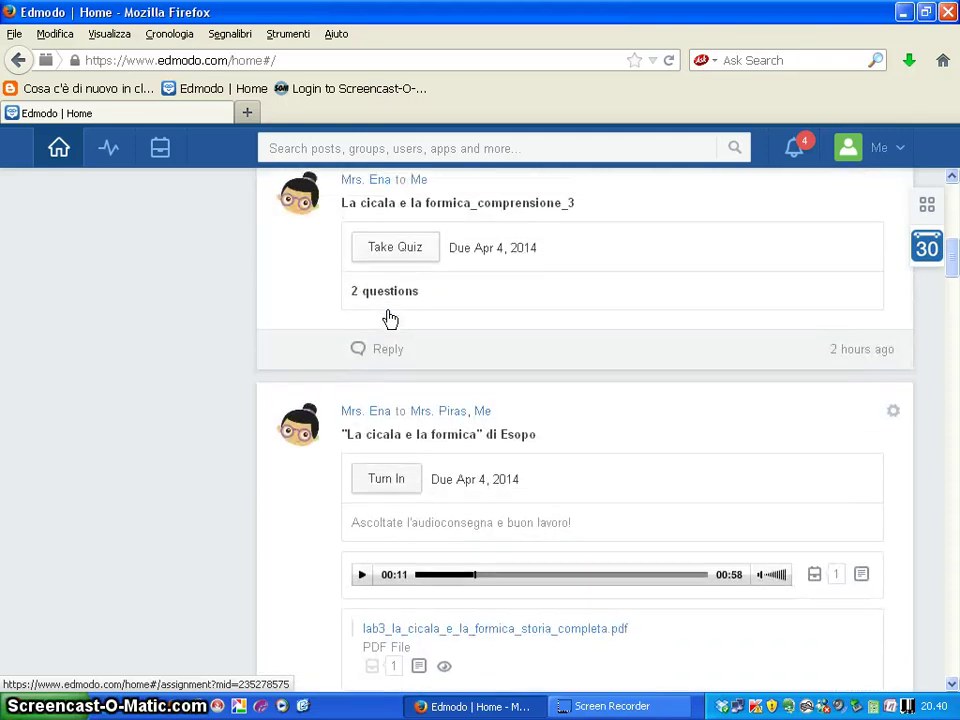
scroll(388, 315, up, 7)
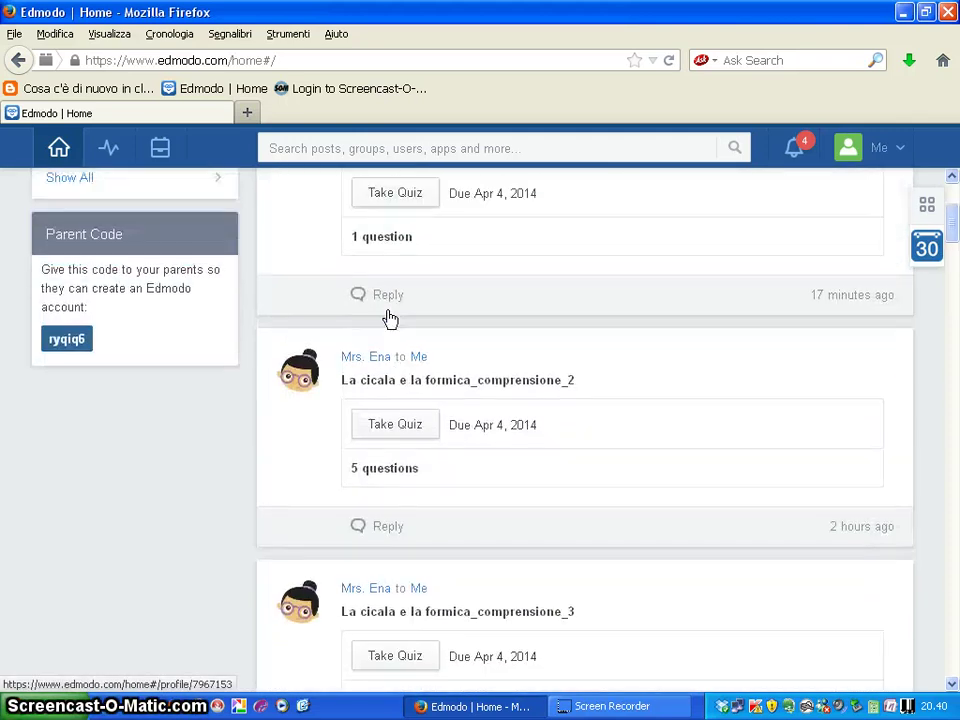
scroll(390, 317, up, 1)
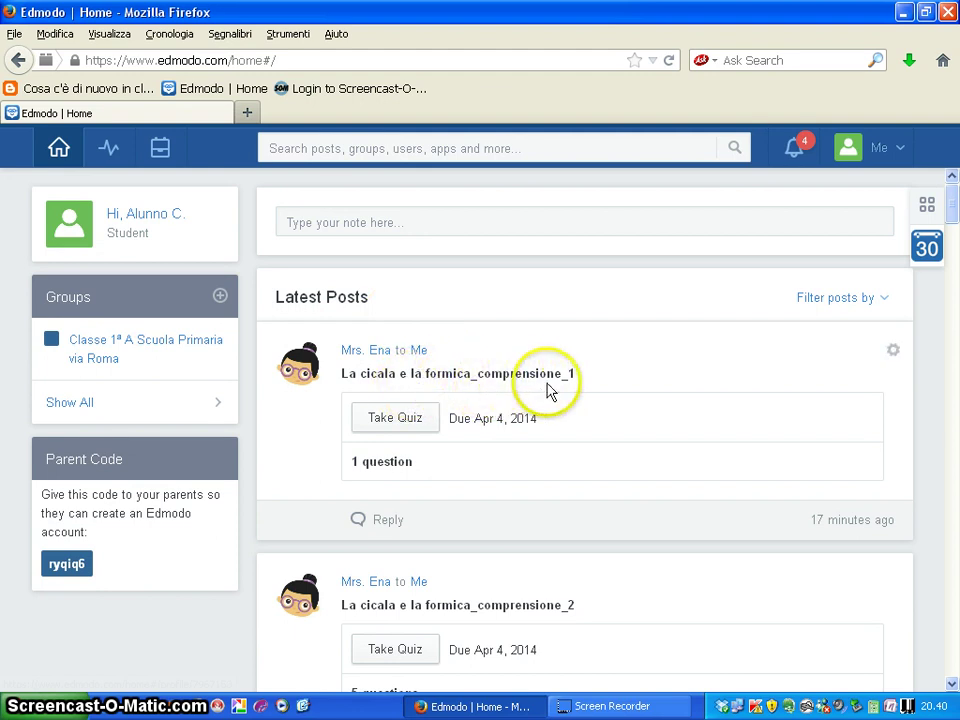
click(421, 424)
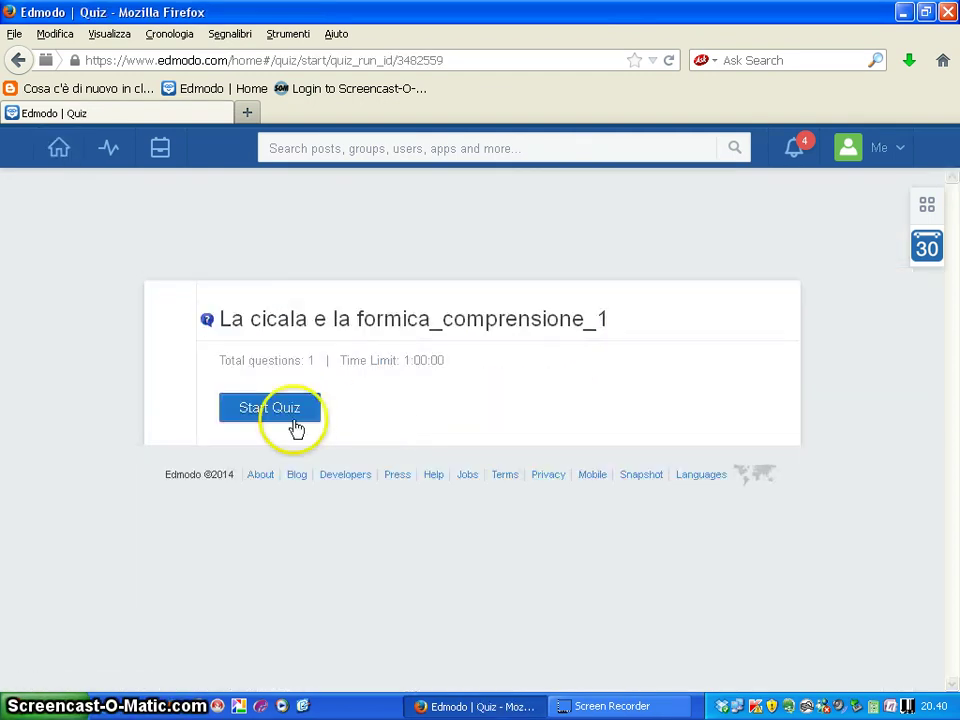
click(268, 417)
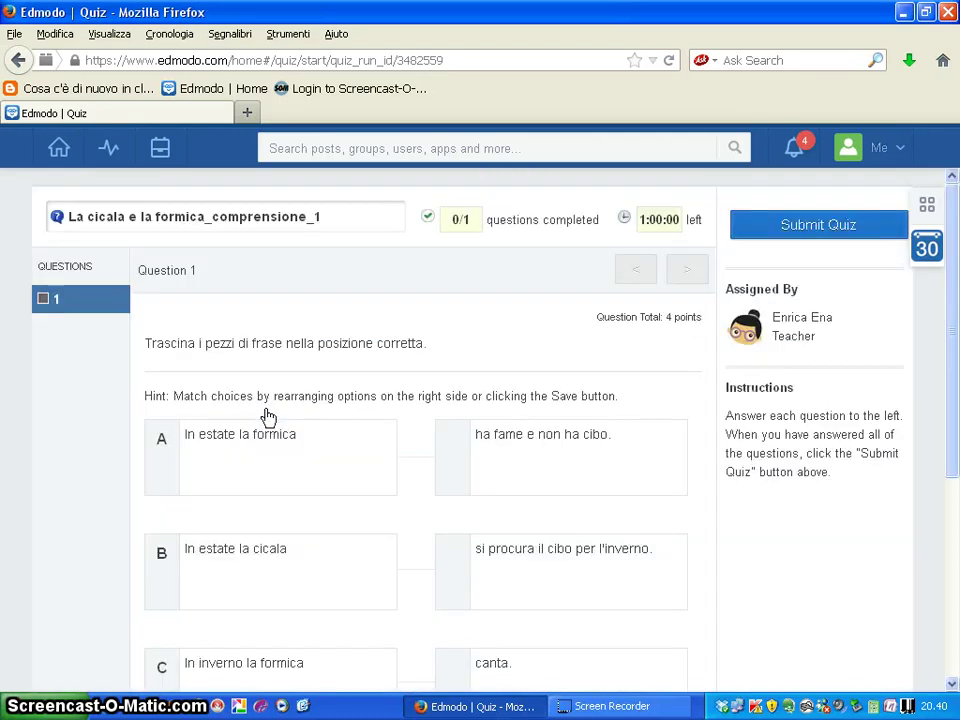
In question 1, match "In estate la formica" with "si procura il cibo per l'inverno.".
scroll(450, 321, down, 1)
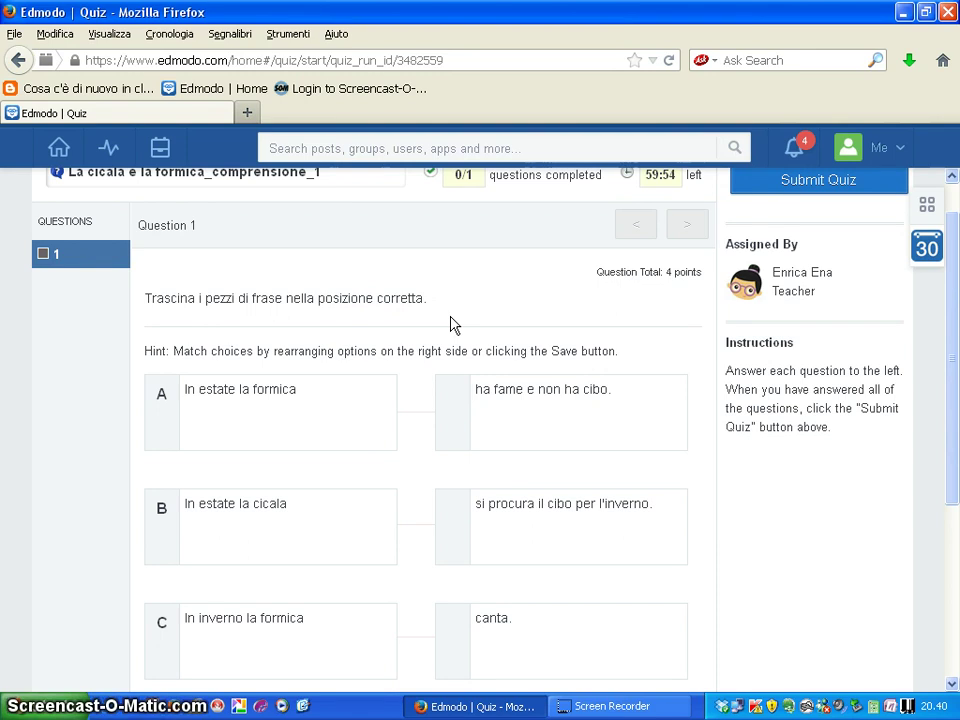
click(446, 324)
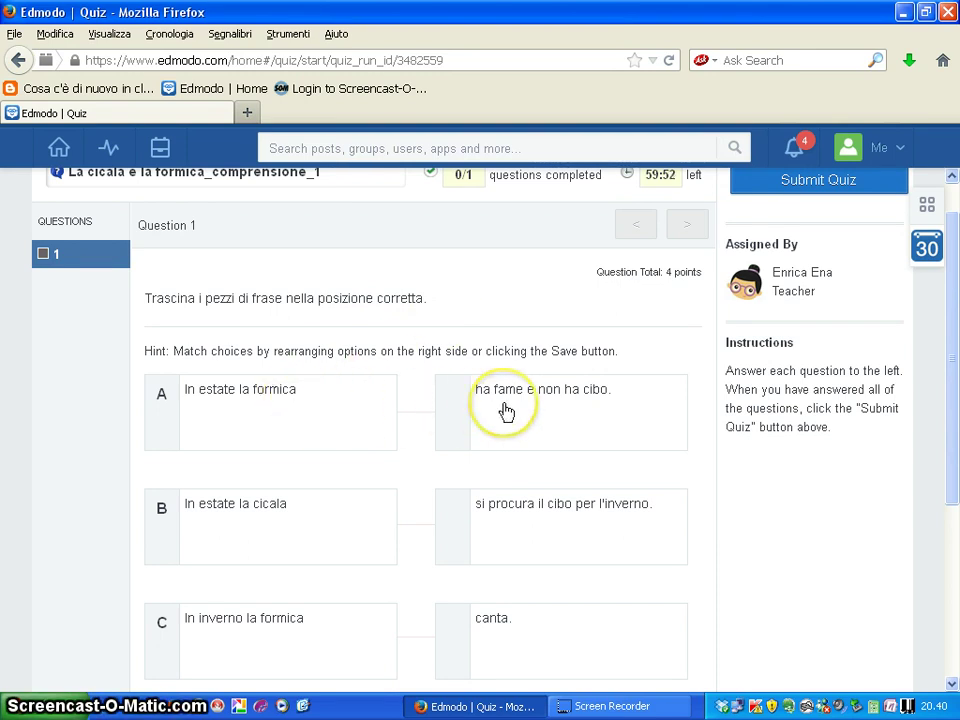
scroll(506, 412, down, 2)
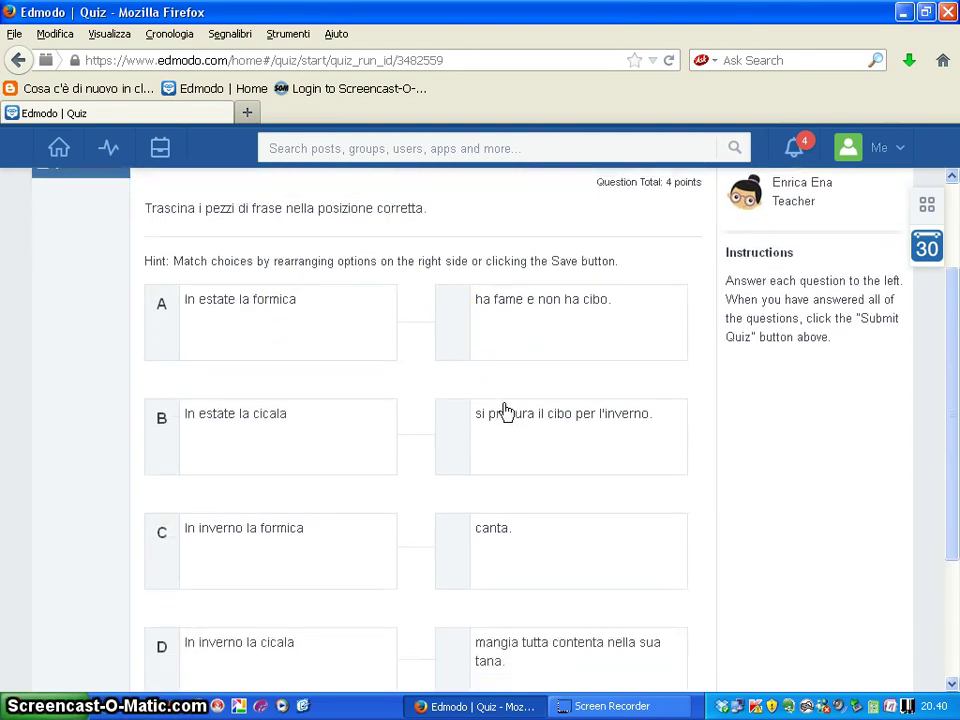
click(210, 332)
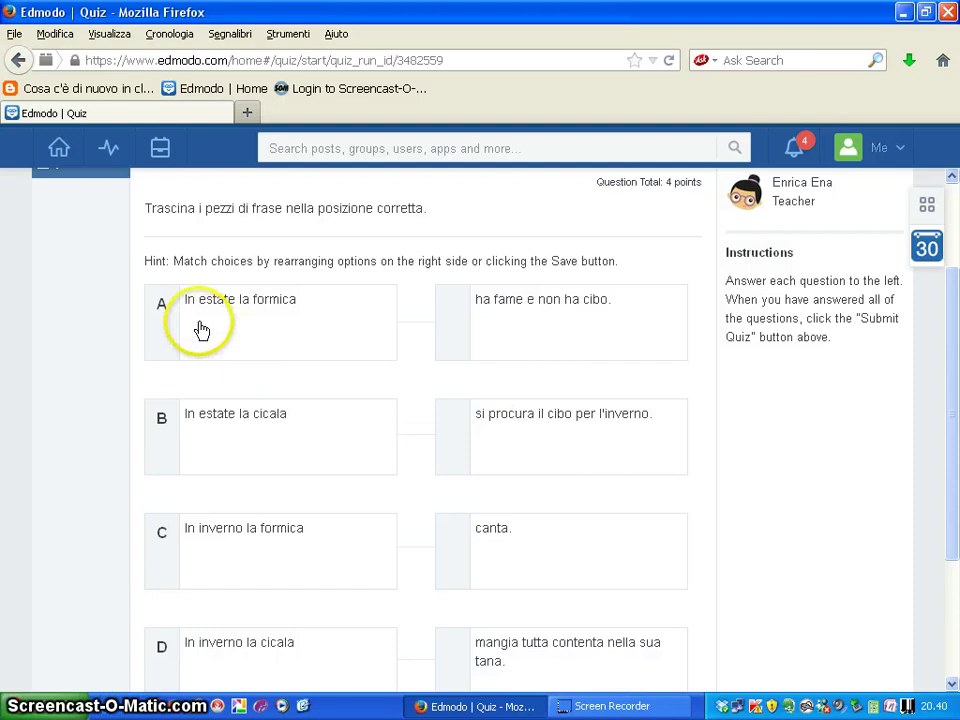
click(282, 325)
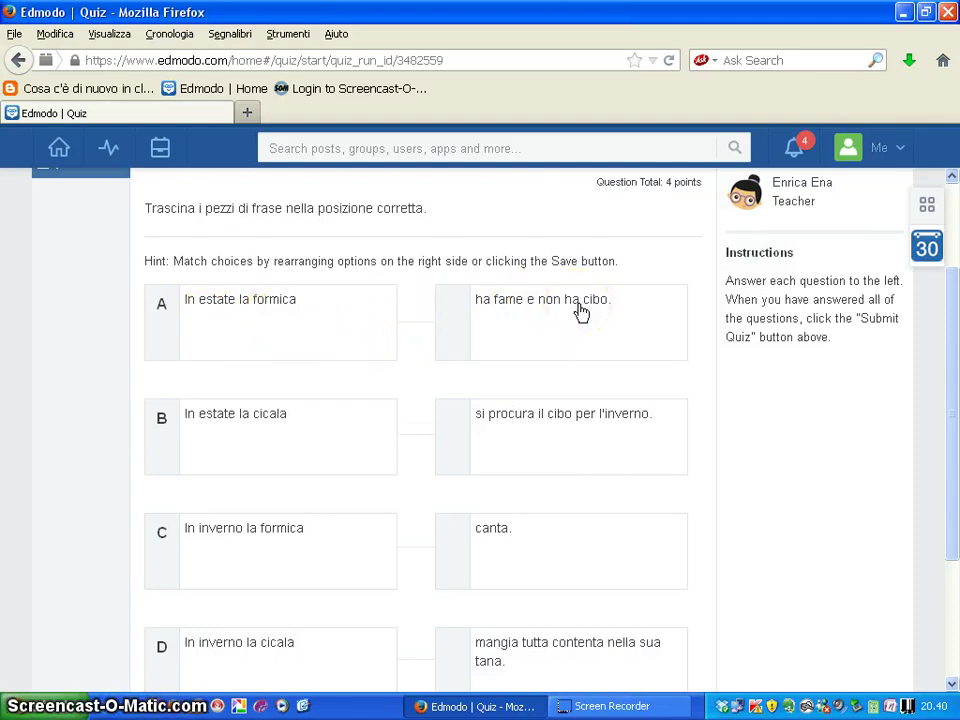
drag(544, 407, 529, 321)
click(439, 444)
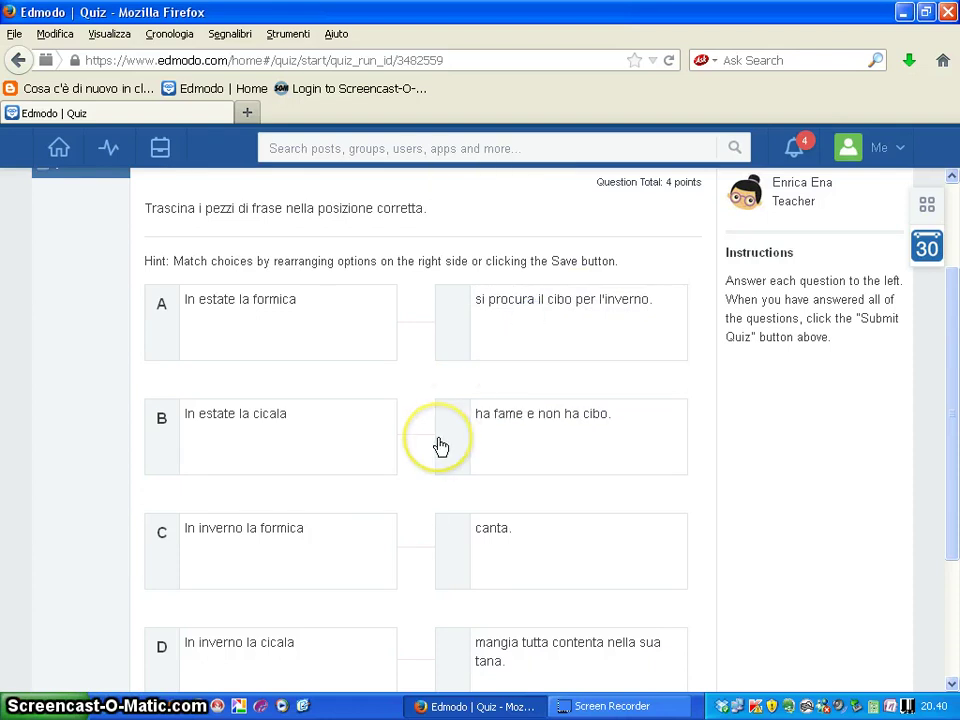
click(488, 333)
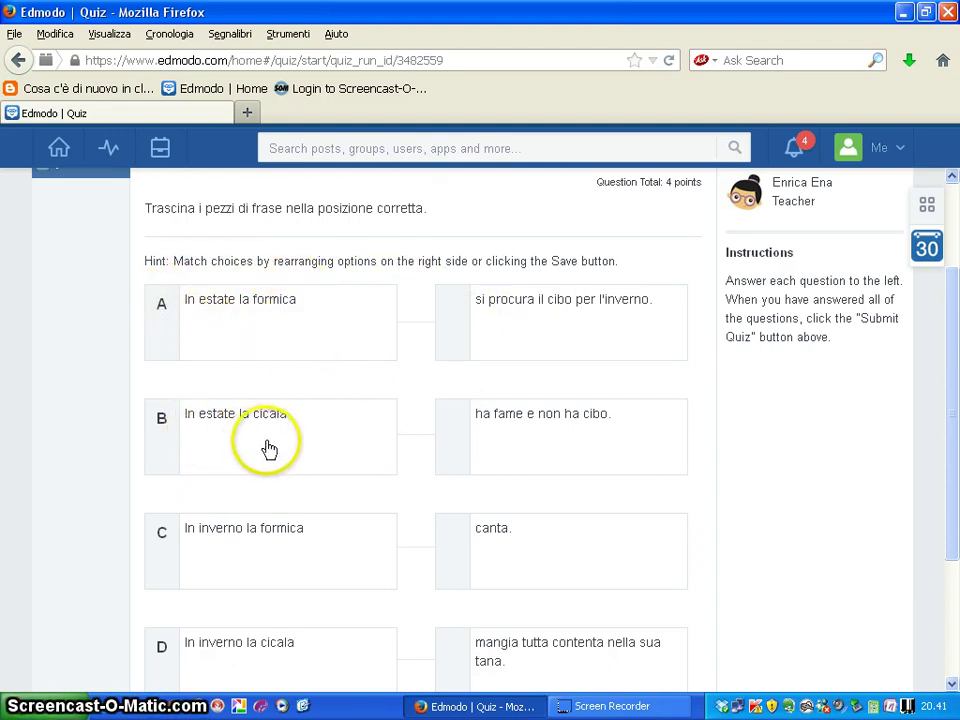
Match "In estate la cicala" with "canta." and "In inverno la formica" with "mangia tutta contenta nella sua tana.".
click(516, 553)
drag(516, 553, 514, 430)
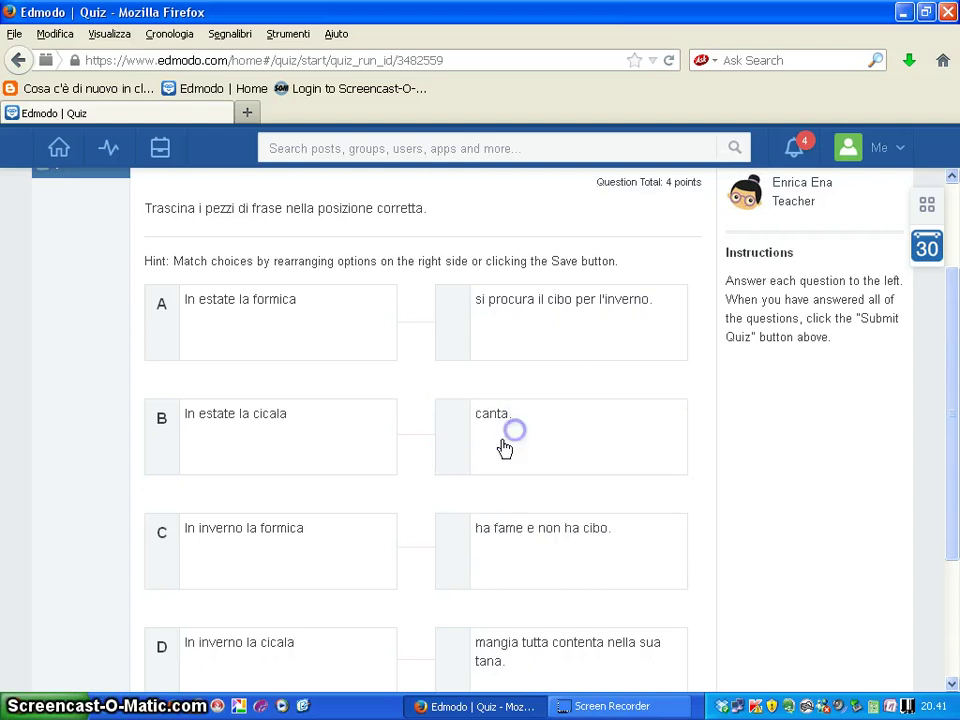
scroll(393, 522, down, 3)
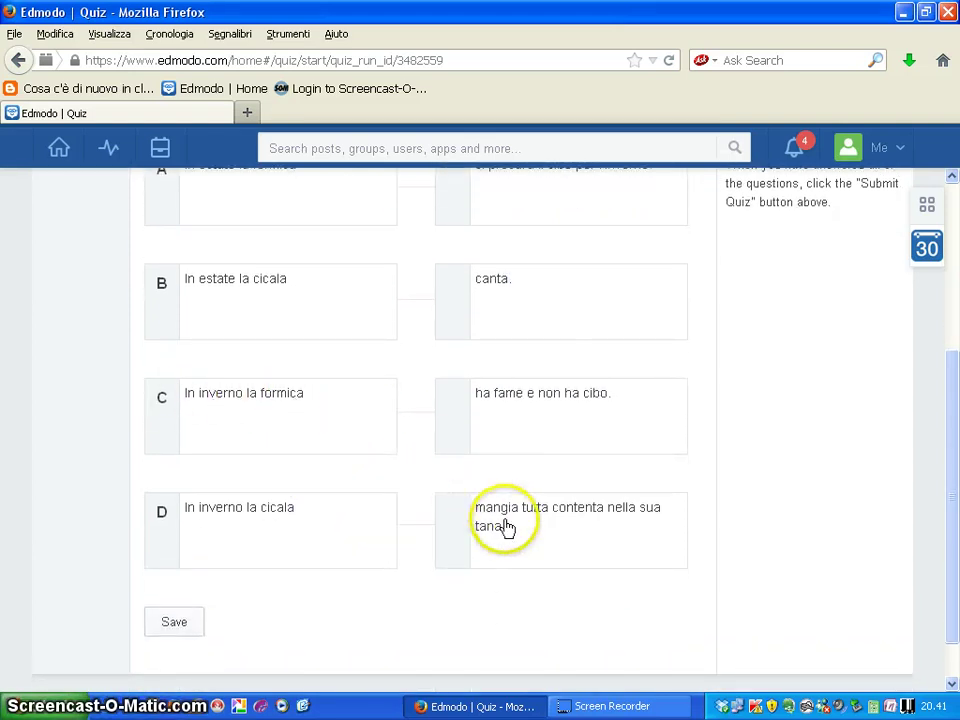
drag(507, 527, 504, 397)
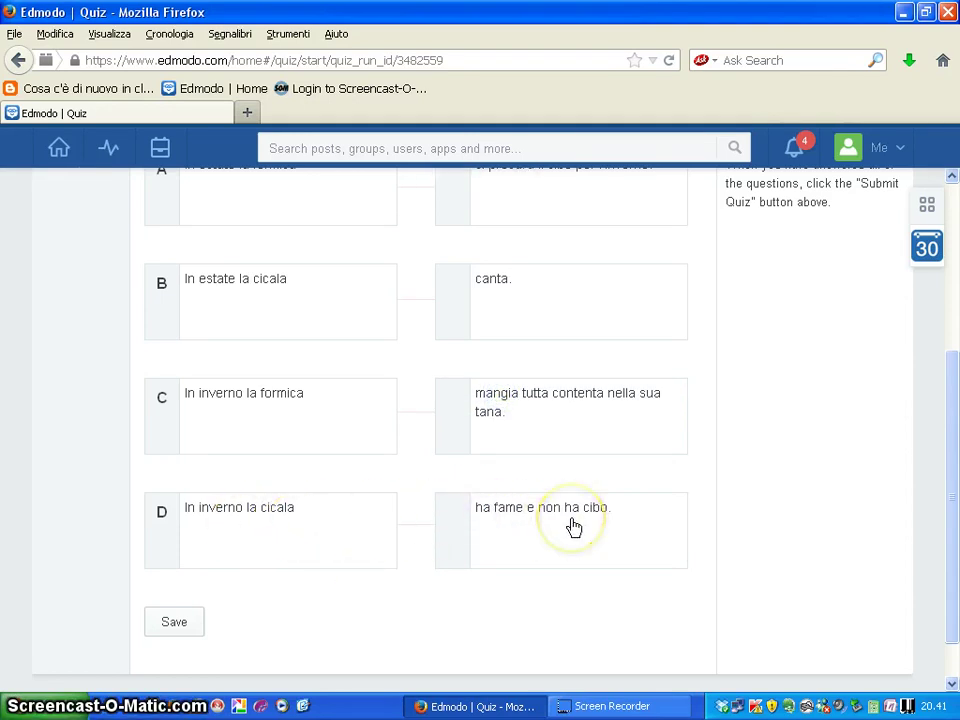
scroll(573, 527, up, 5)
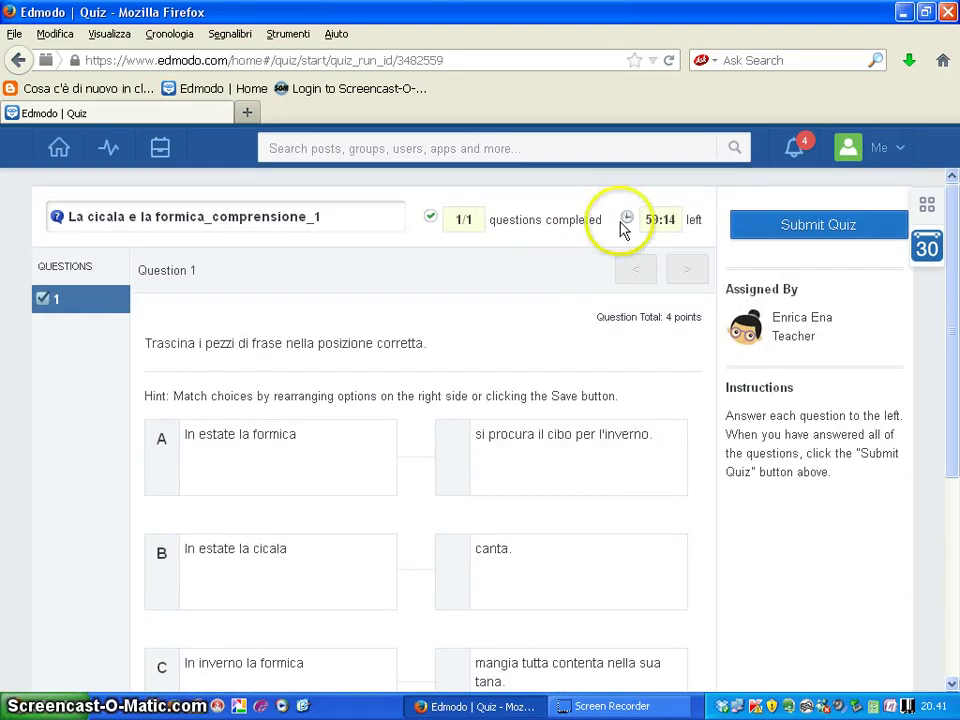
click(799, 233)
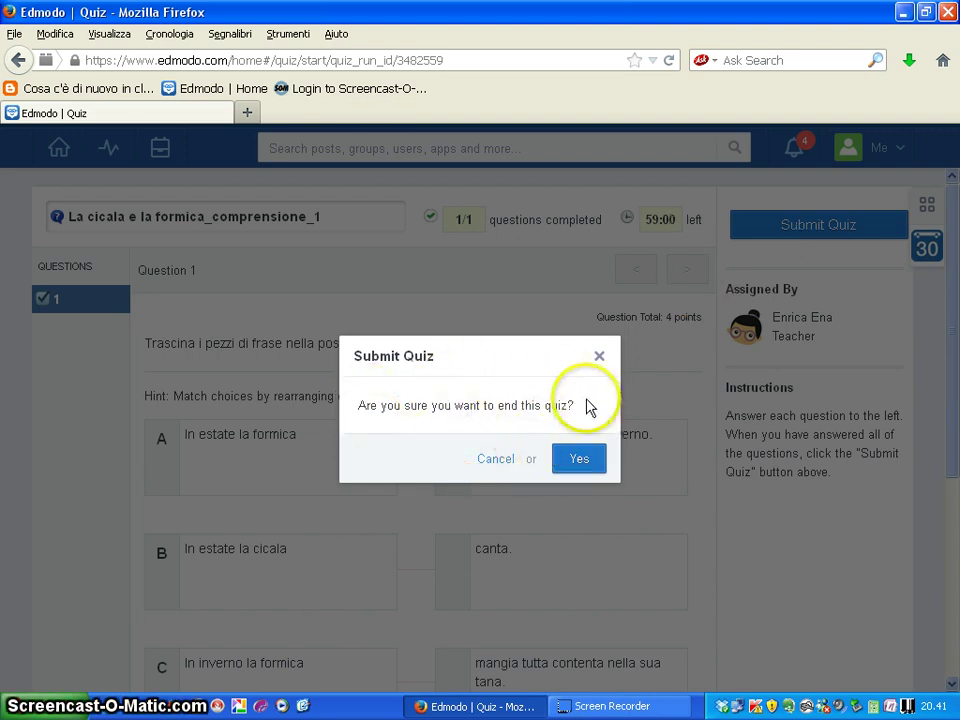
click(495, 460)
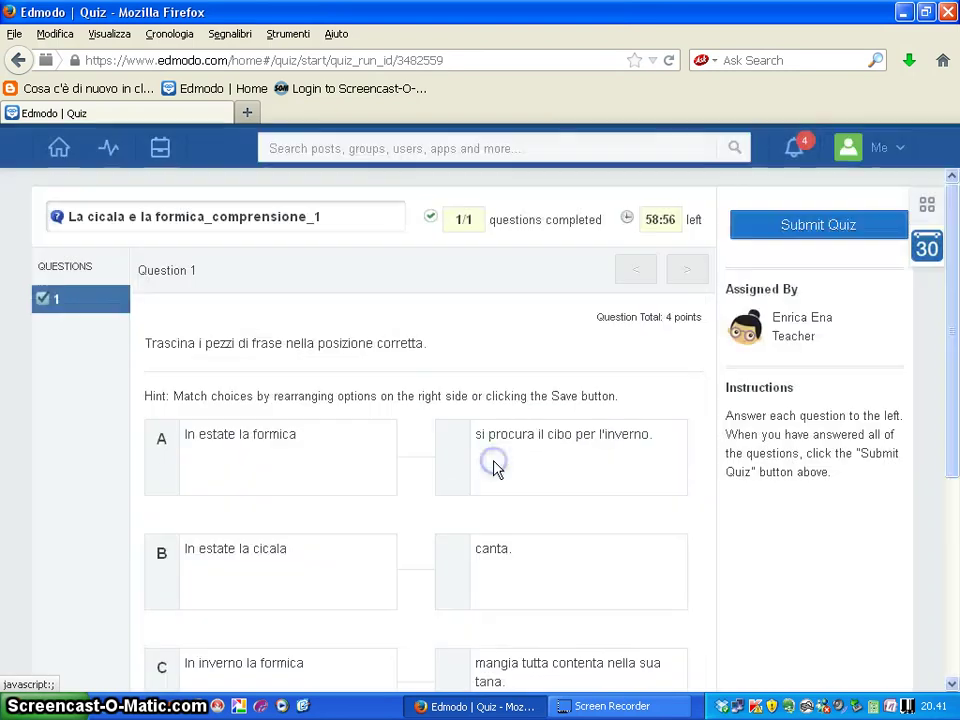
Review the matched answers, submit the finished quiz, and rate it with the laughing face.
scroll(496, 468, down, 3)
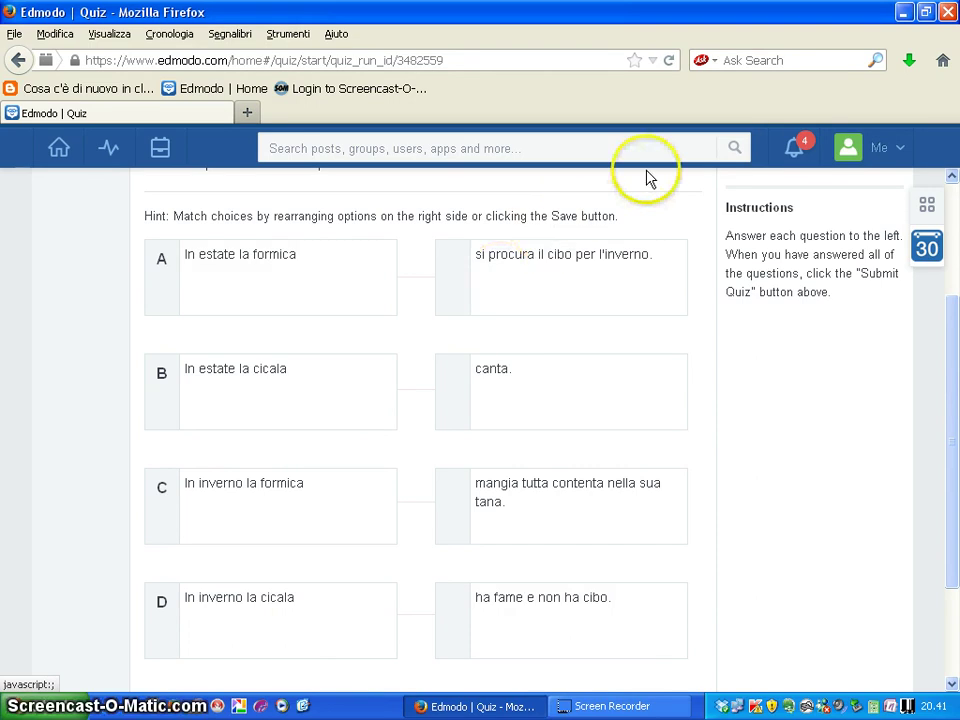
scroll(722, 223, up, 4)
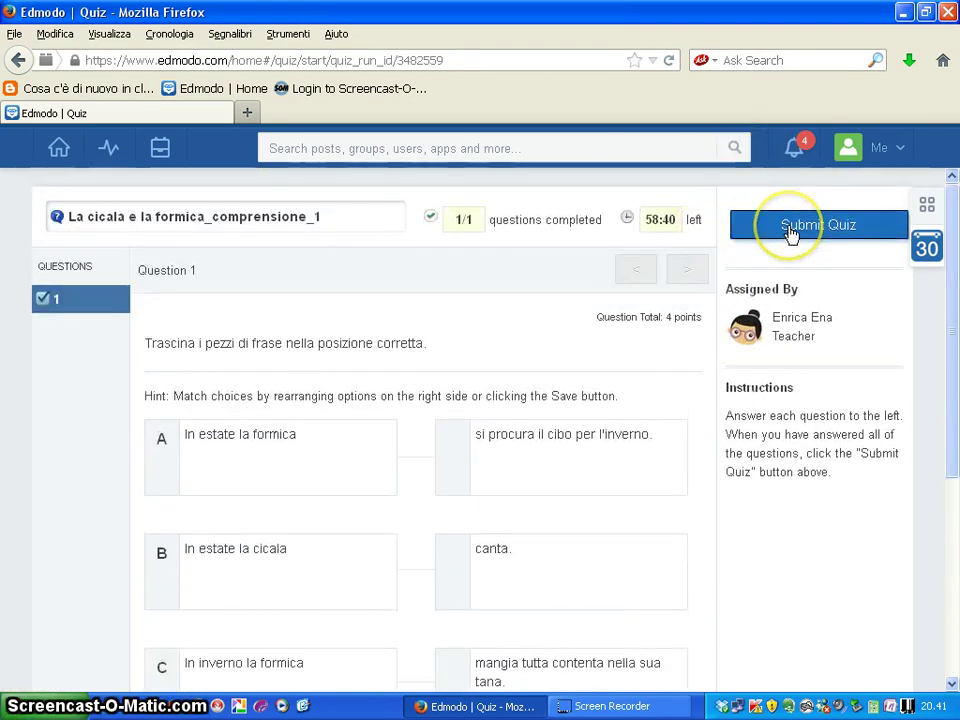
click(790, 230)
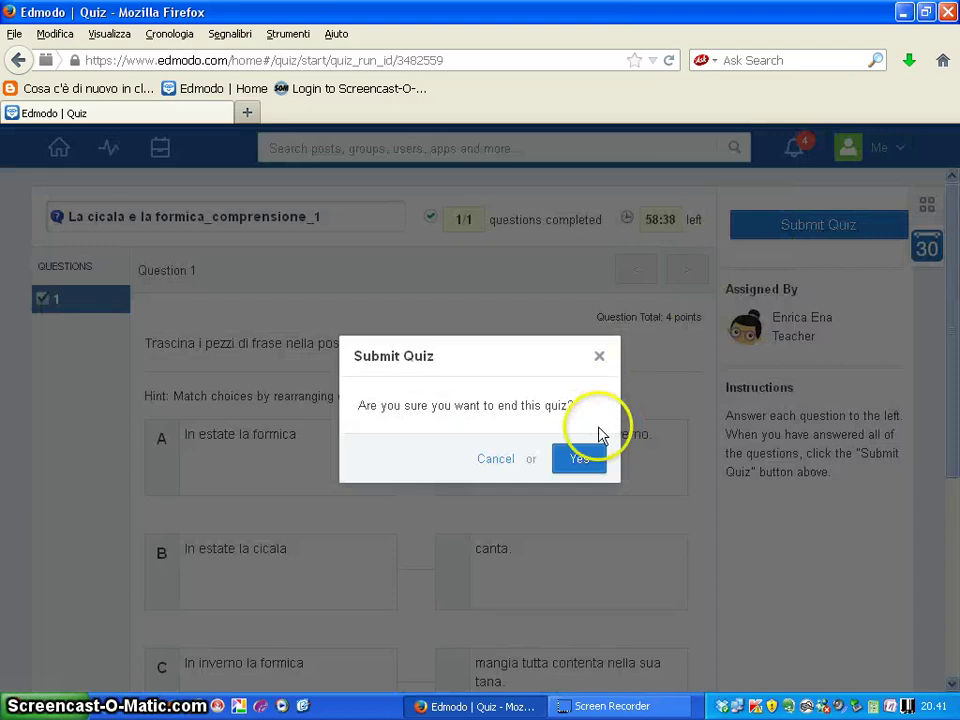
click(583, 459)
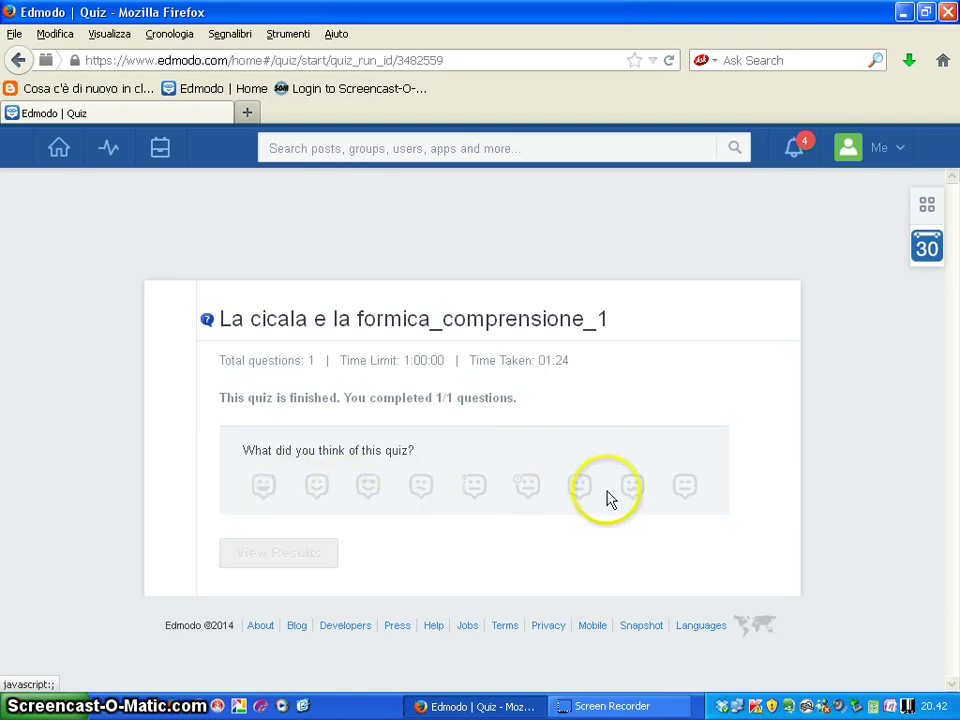
click(263, 487)
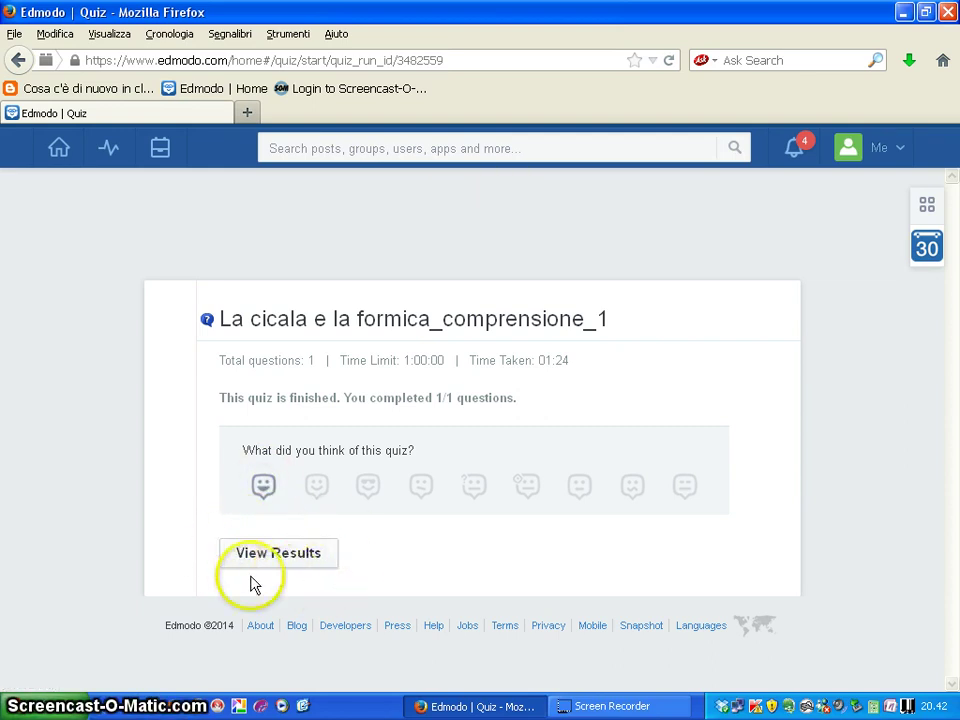
View the results of the finished La cicala e la formica_comprensione_1 quiz and check each matched answer and the total points.
click(283, 558)
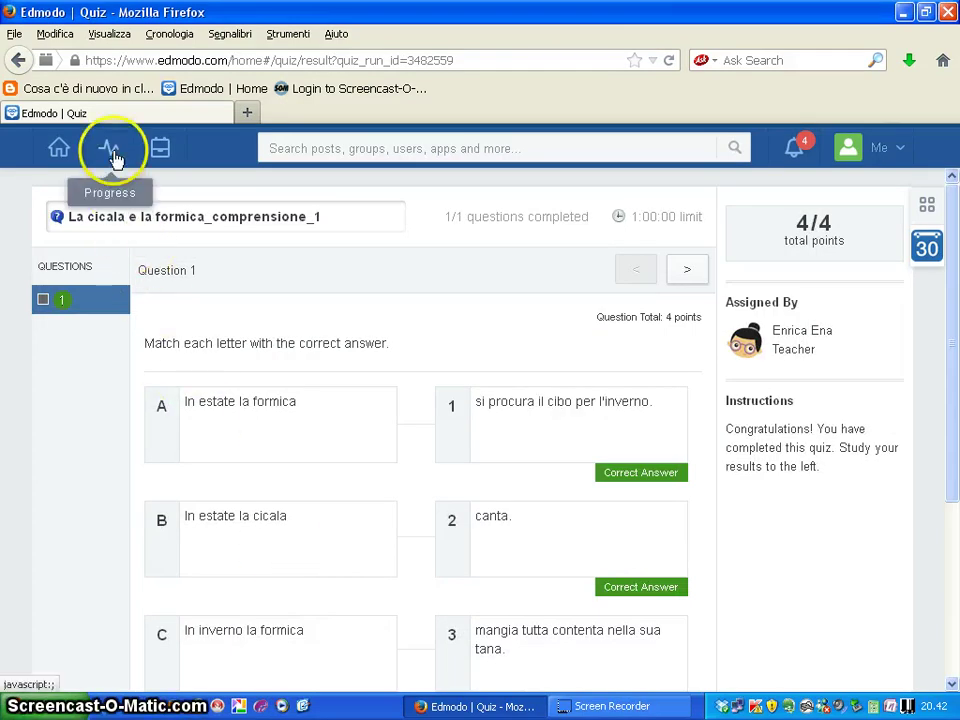
scroll(403, 308, down, 2)
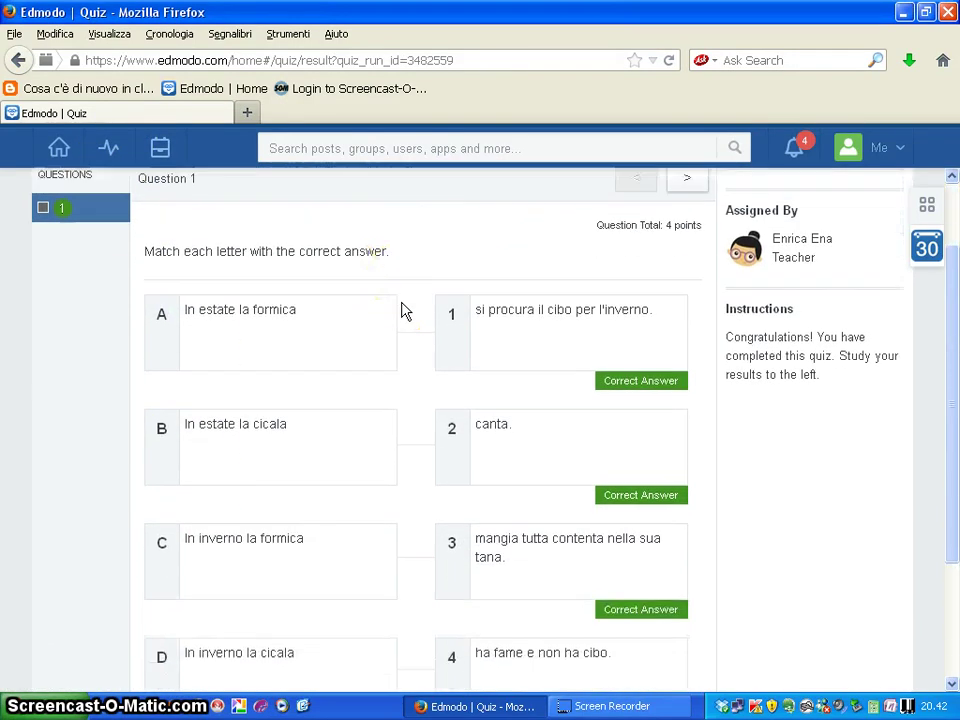
scroll(403, 311, down, 3)
scroll(403, 311, up, 5)
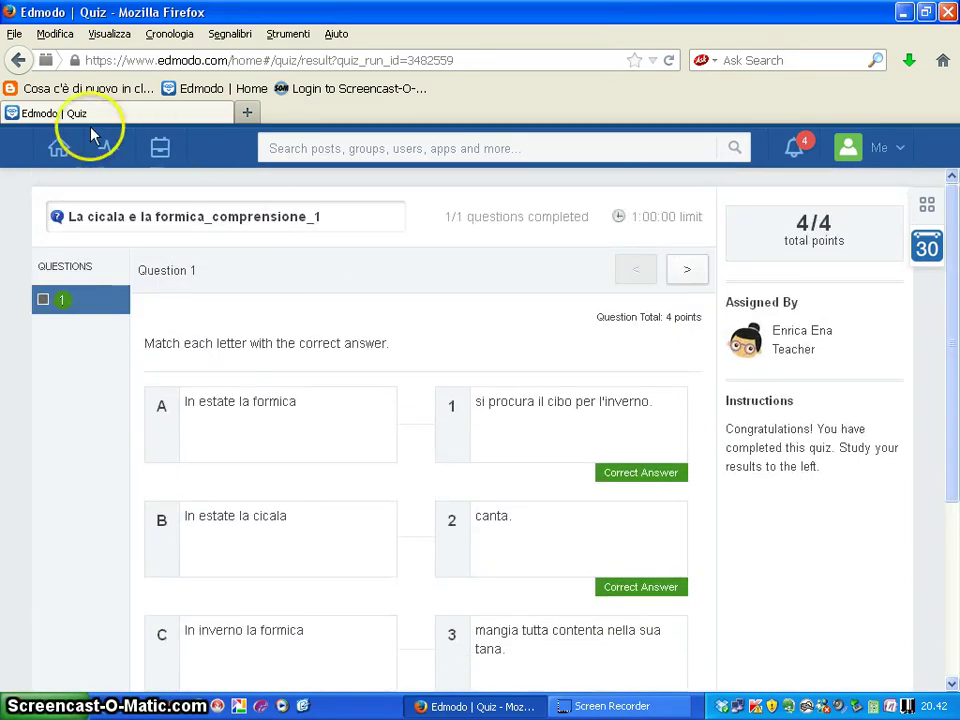
Return to the home page and look through the latest posts for the remaining quizzes and the "La cicala e la formica" di Esopo assignment.
click(59, 148)
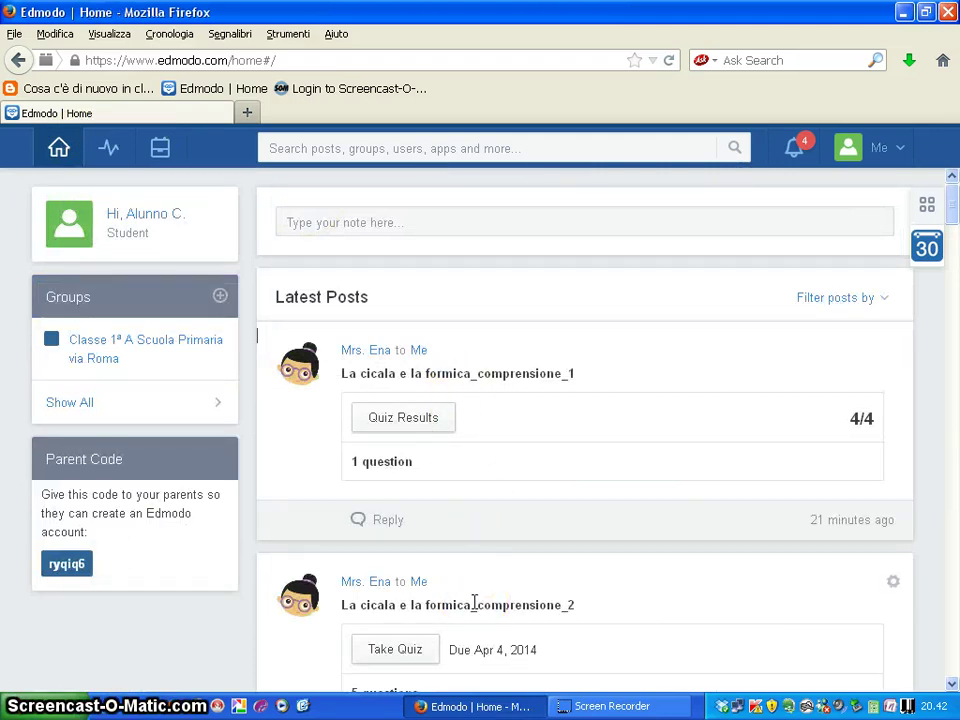
click(476, 532)
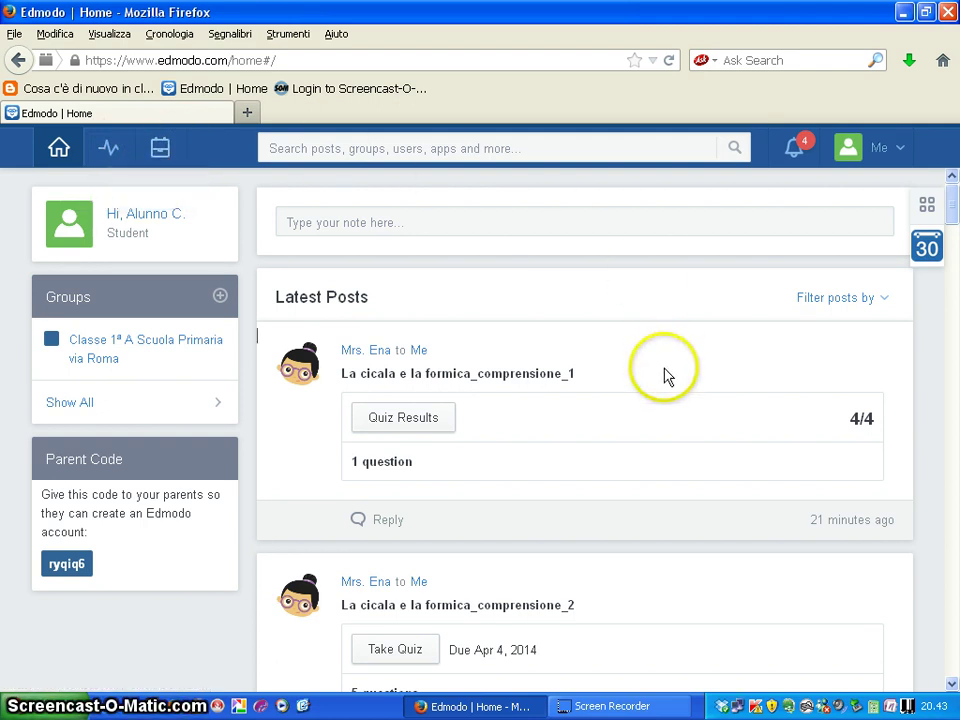
scroll(664, 377, down, 5)
scroll(665, 376, down, 5)
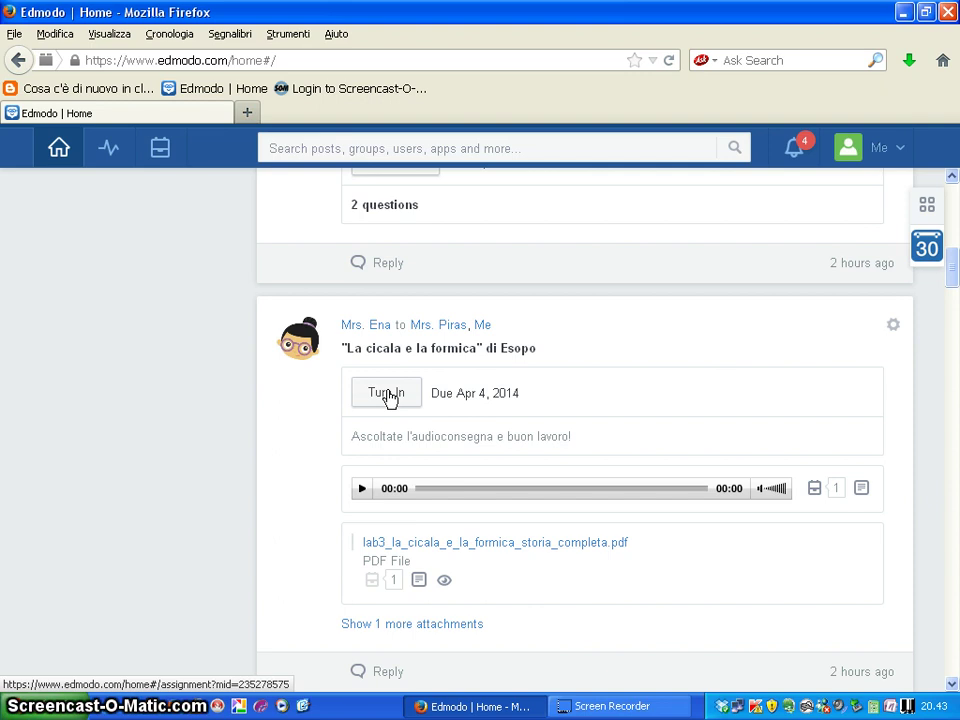
scroll(388, 396, up, 5)
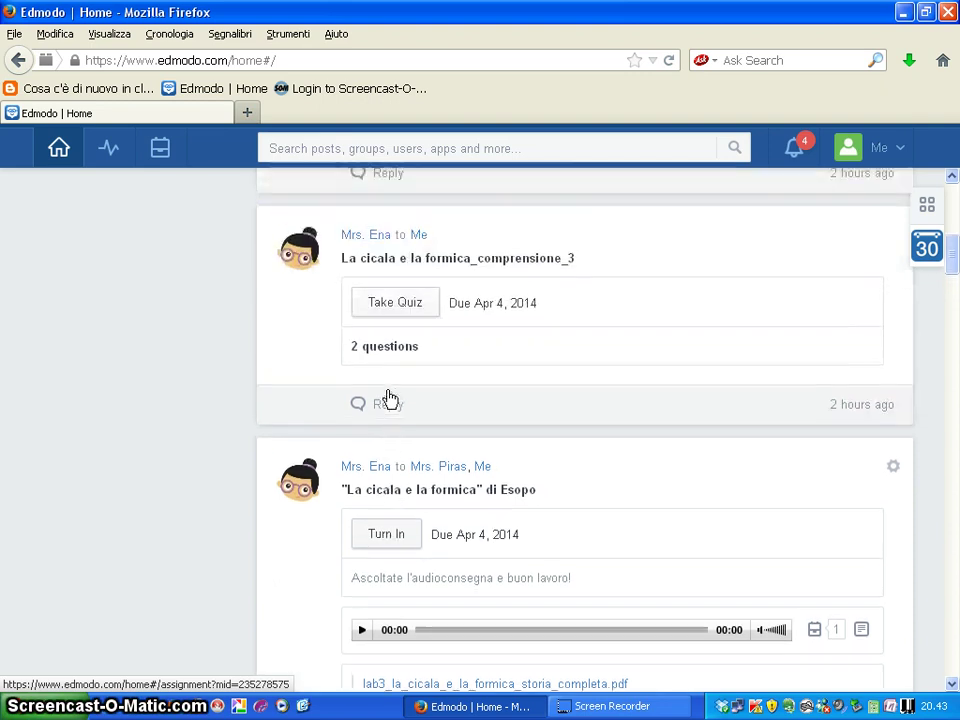
scroll(387, 390, up, 7)
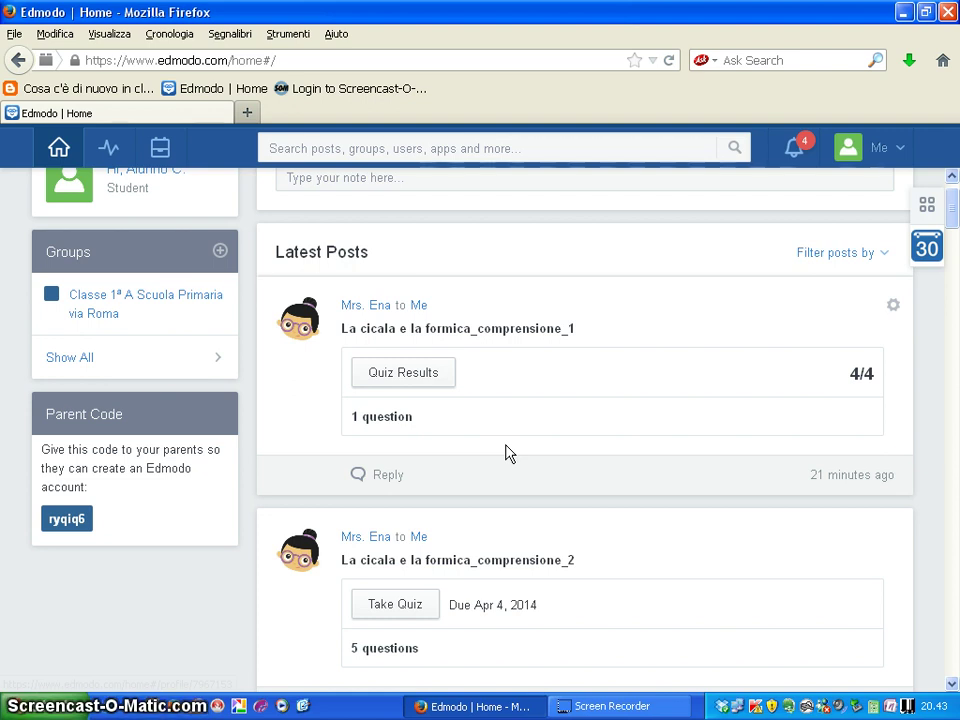
Log out of the student account and switch to the Screen Recorder window.
click(903, 150)
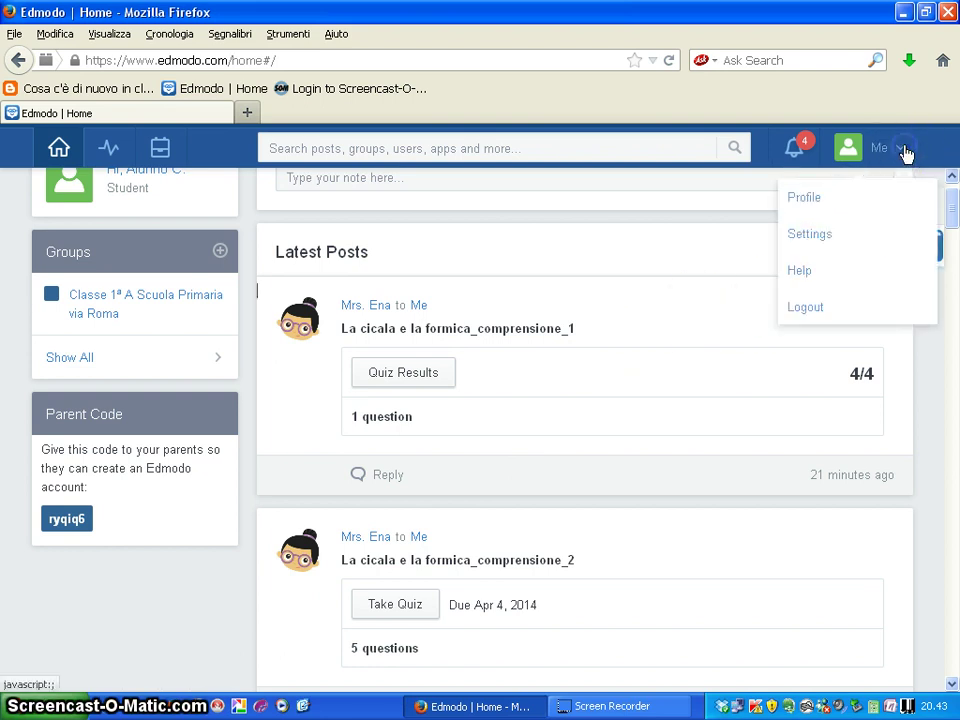
click(802, 308)
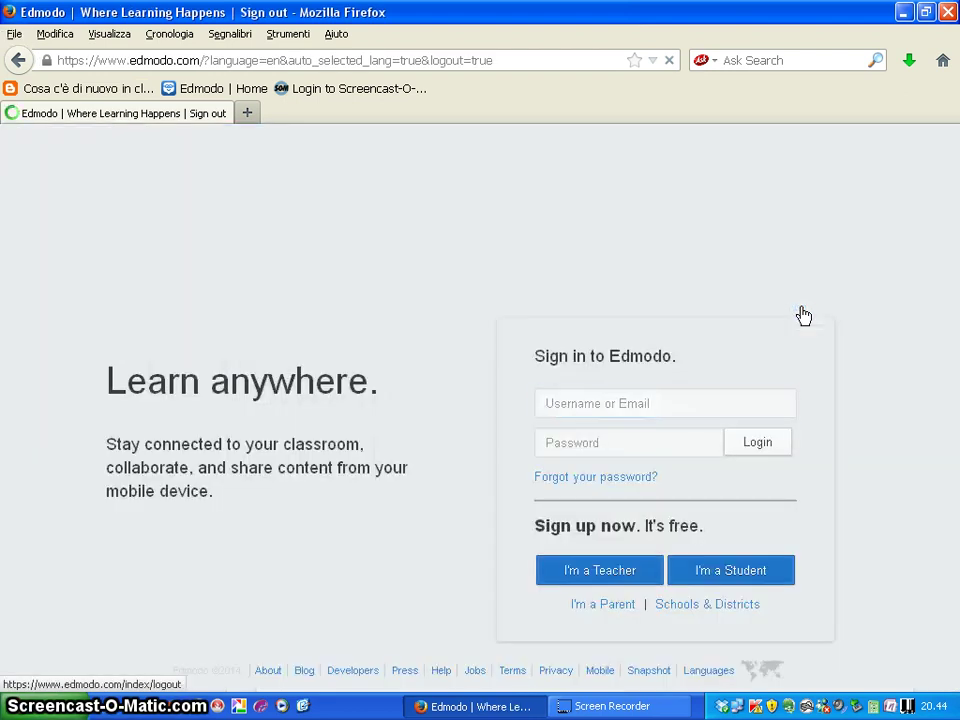
click(588, 706)
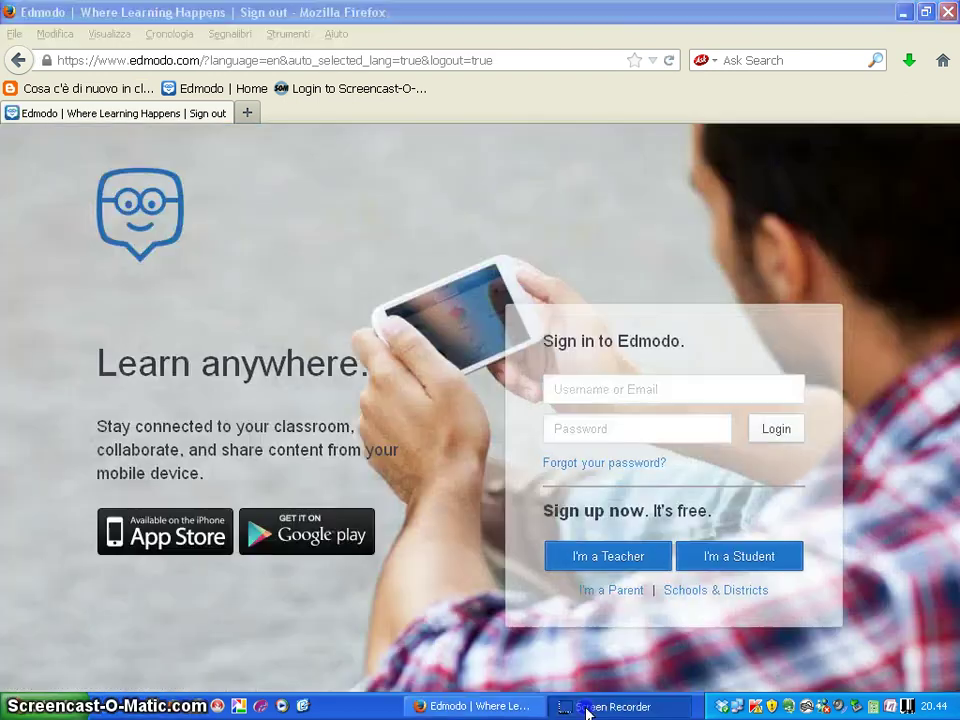